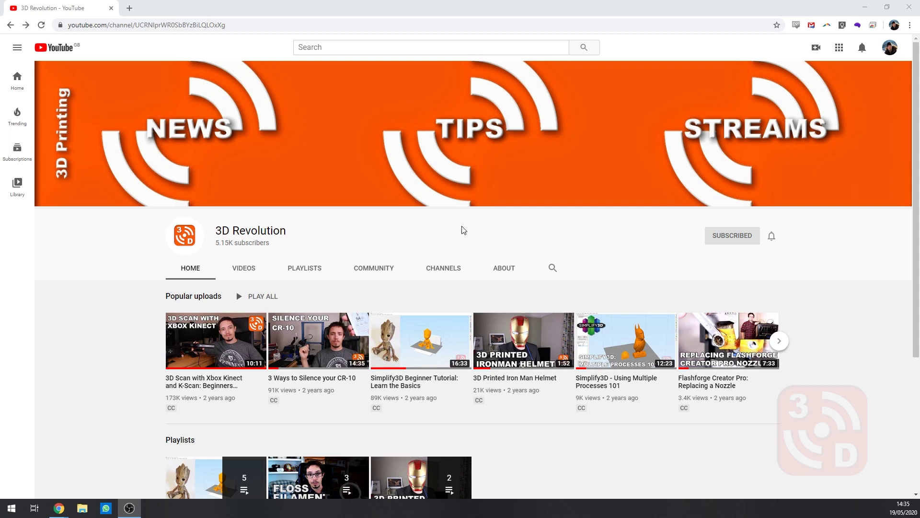
Step: Open octoprint.org and go to its Download page
{"action": "left_click", "coordinate": [200, 27]}
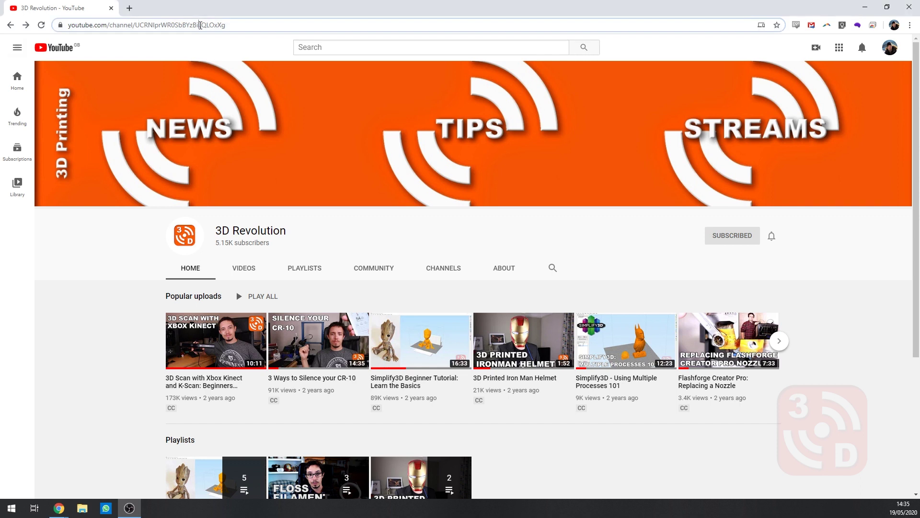
{"action": "type", "text": "octoprint.org"}
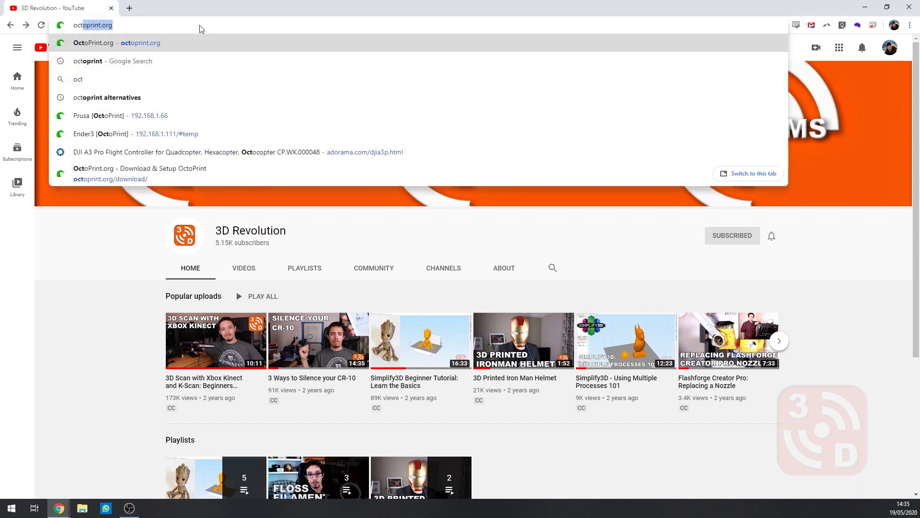
{"action": "key", "text": "Return"}
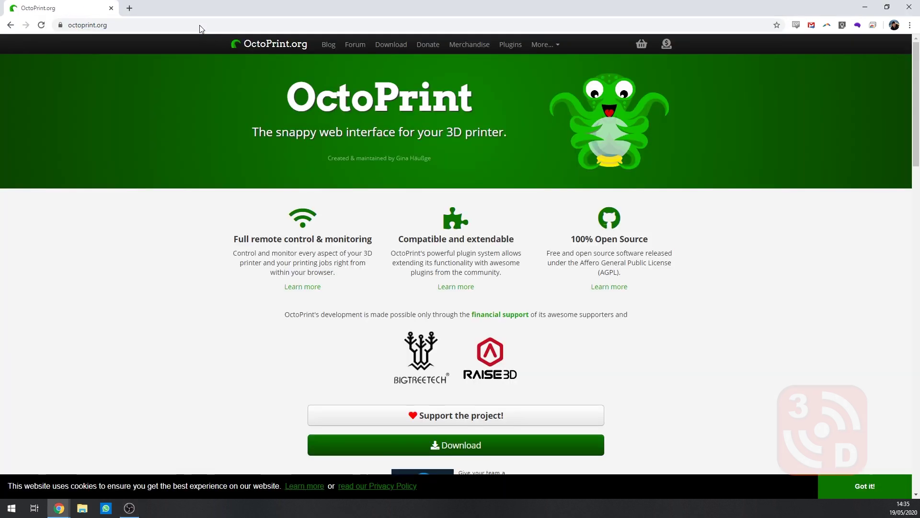
{"action": "scroll", "coordinate": [542, 312], "scroll_direction": "down", "scroll_amount": 4}
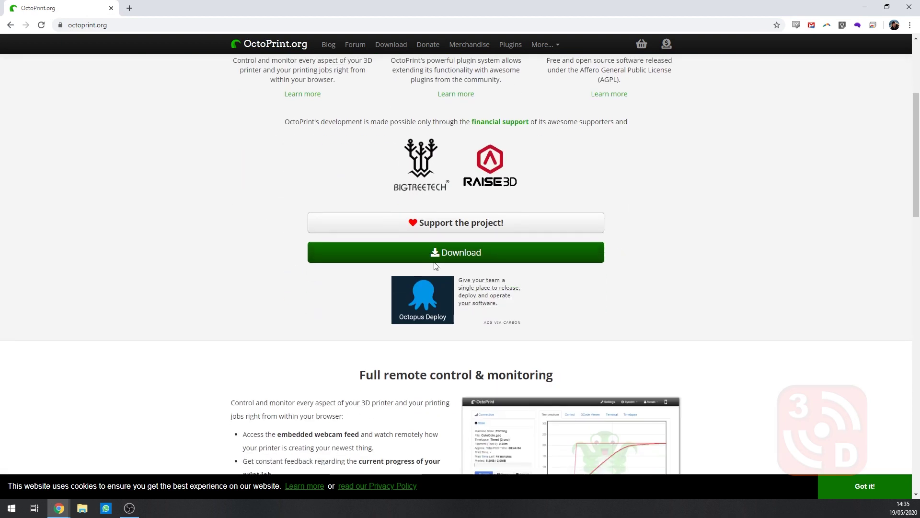
{"action": "left_click", "coordinate": [436, 254]}
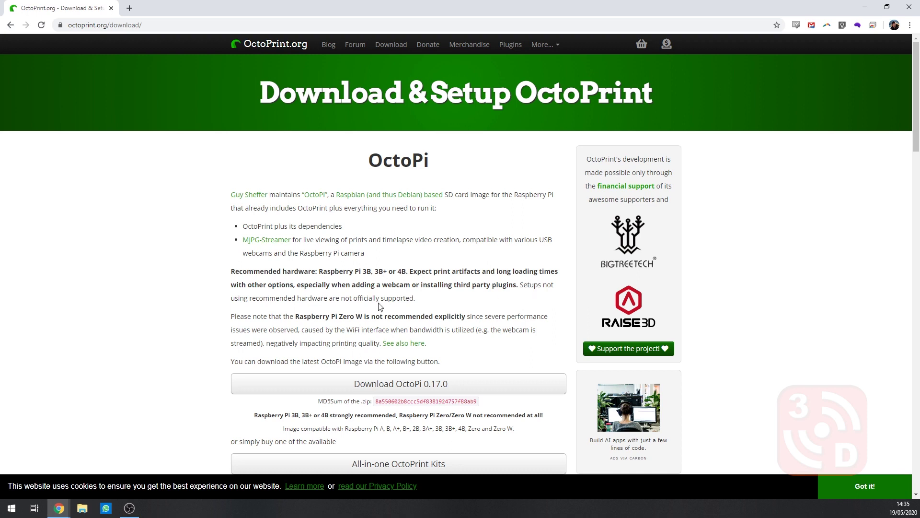
Step: Save the OctoPi 0.17.0 image zip to the Desktop and scroll to the Setting up OctoPi steps
{"action": "scroll", "coordinate": [379, 306], "scroll_direction": "down", "scroll_amount": 3}
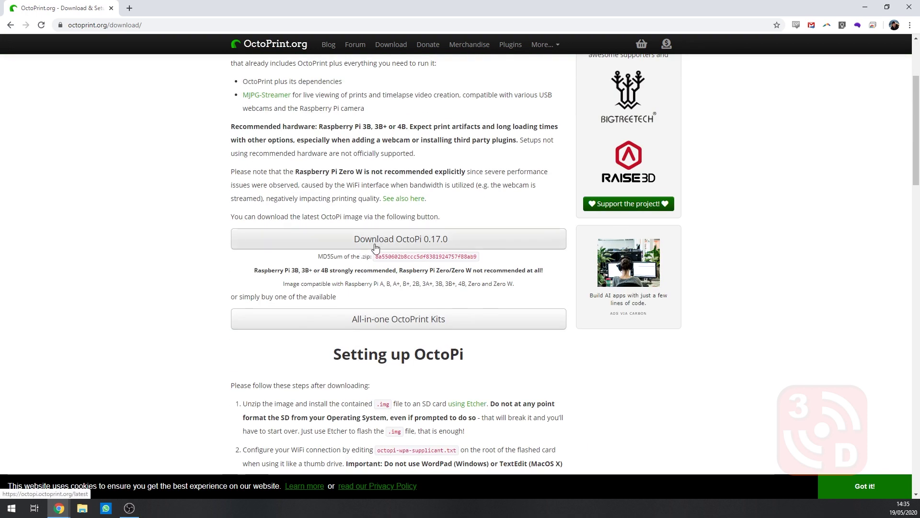
{"action": "left_click", "coordinate": [381, 242]}
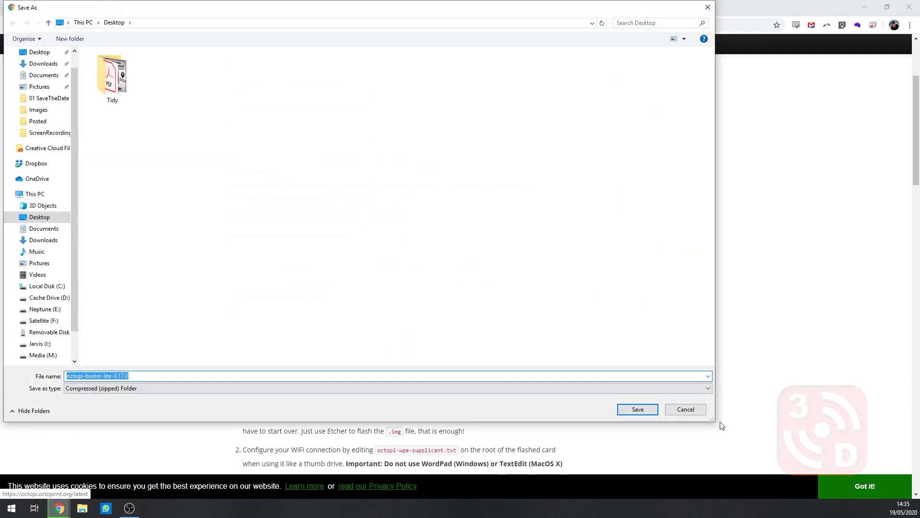
{"action": "left_click", "coordinate": [656, 407]}
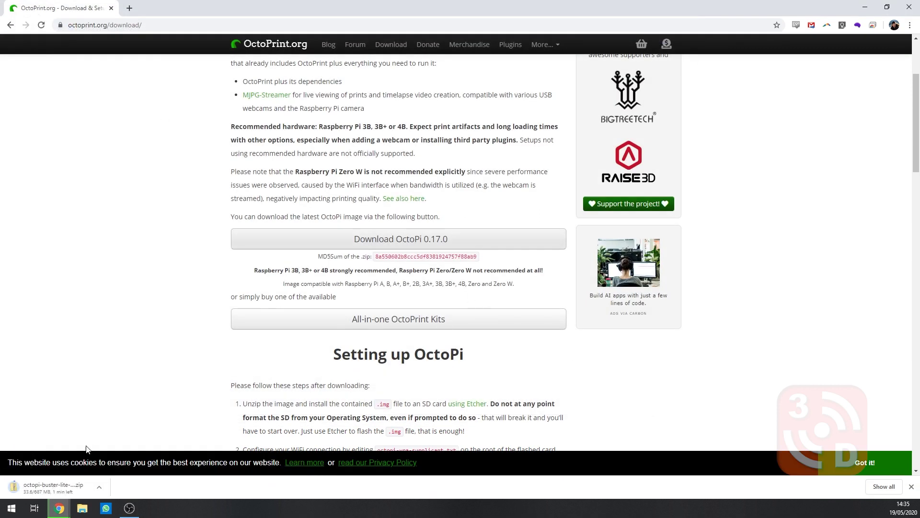
{"action": "scroll", "coordinate": [259, 366], "scroll_direction": "down", "scroll_amount": 4}
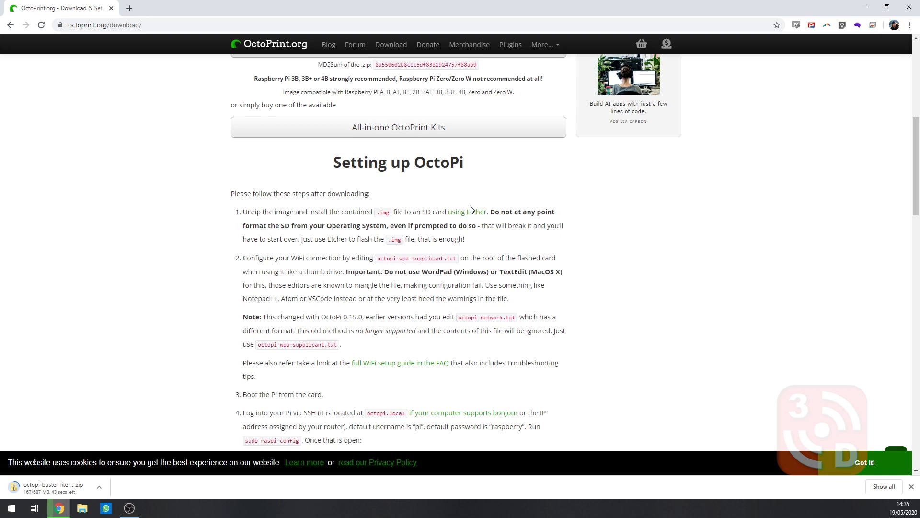
Step: Save the balenaEtcher Windows installer from the Etcher site, then close the Etcher tab
{"action": "left_click", "coordinate": [466, 214]}
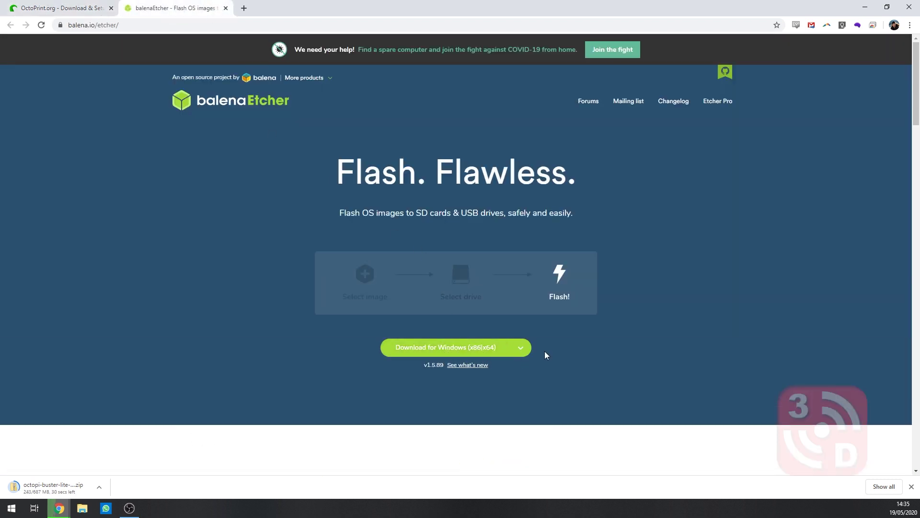
{"action": "left_click", "coordinate": [523, 348]}
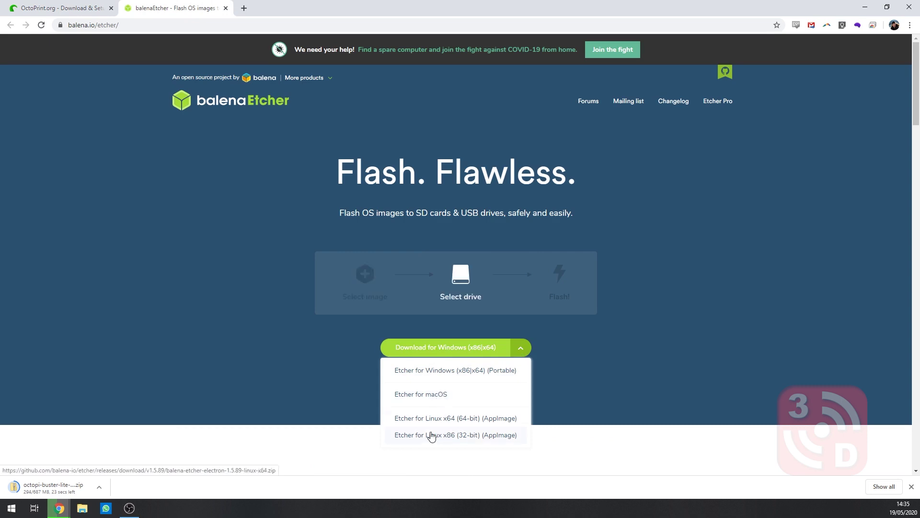
{"action": "left_click", "coordinate": [463, 347]}
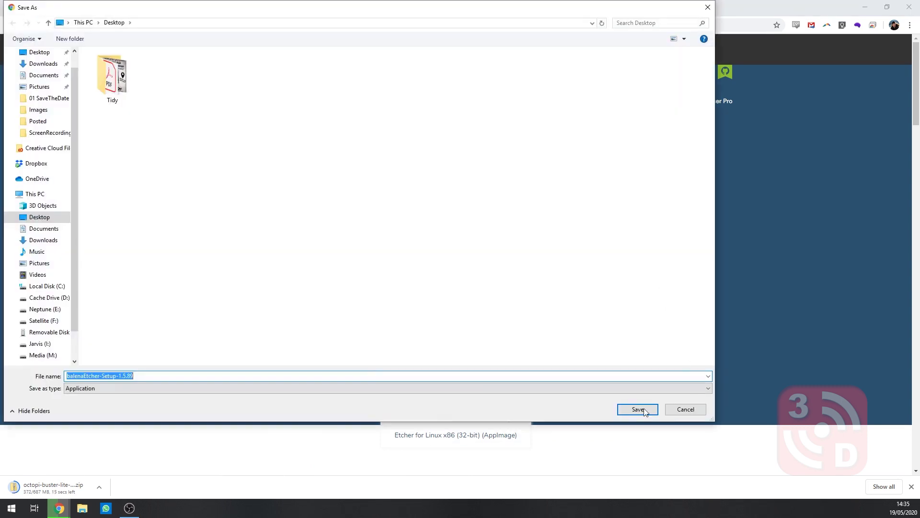
{"action": "left_click", "coordinate": [643, 408]}
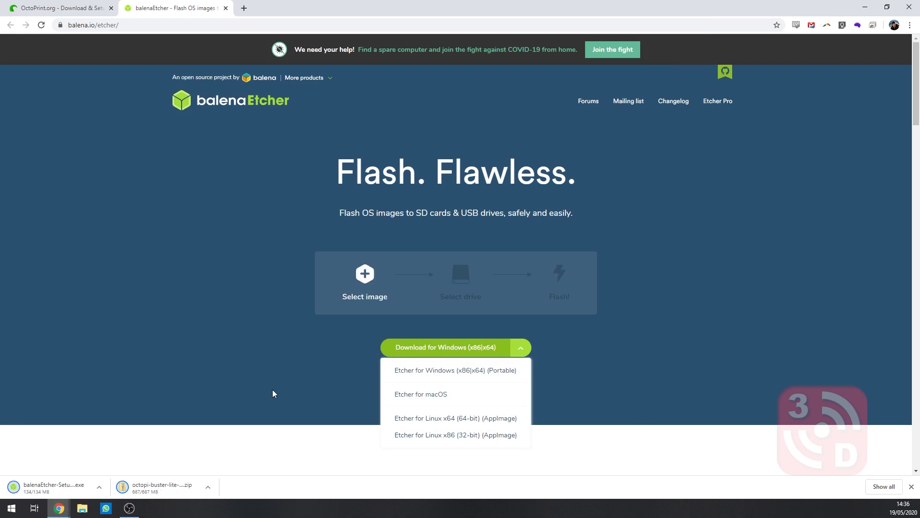
{"action": "middle_click", "coordinate": [161, 4]}
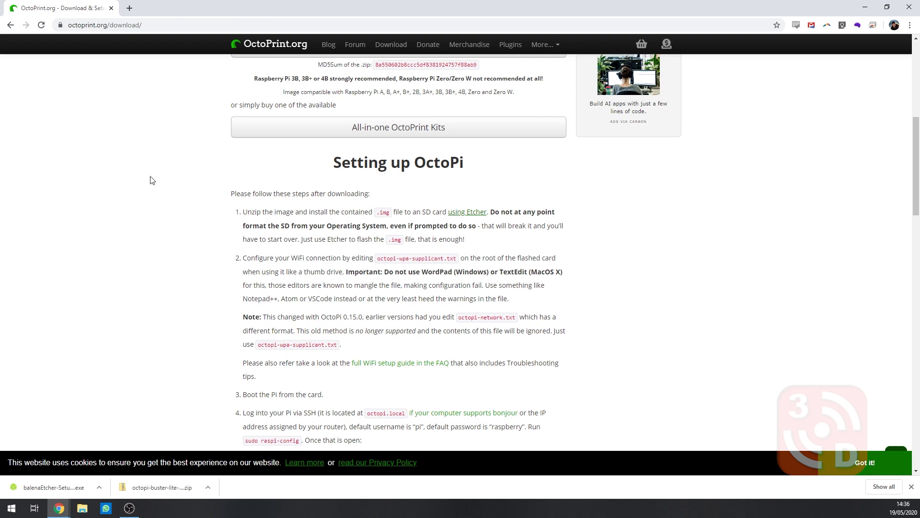
Step: Install balenaEtcher and keep the 31.91 GB Multi-Reader card as the target drive
{"action": "left_click", "coordinate": [43, 488]}
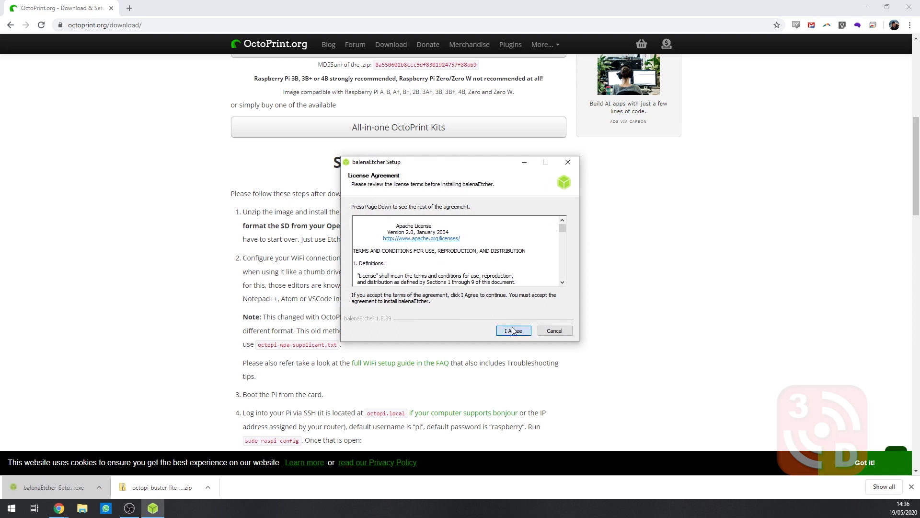
{"action": "left_click", "coordinate": [513, 329]}
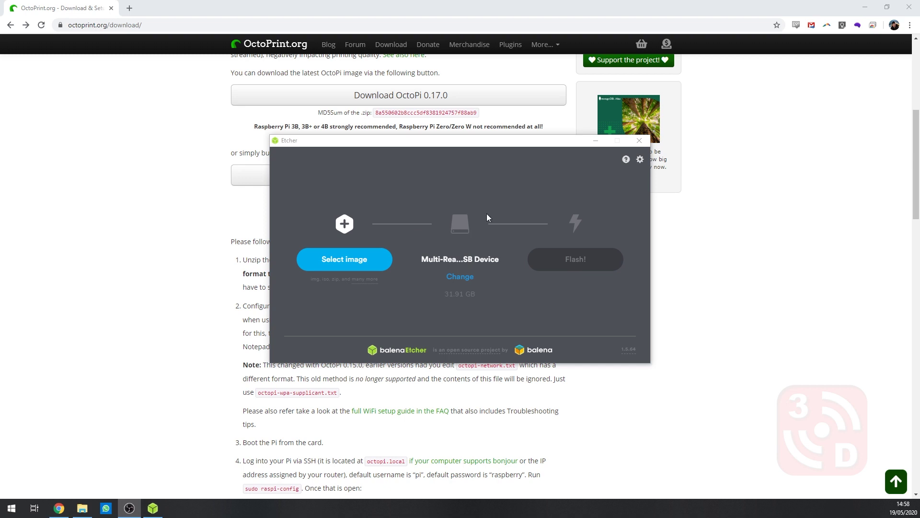
{"action": "left_click", "coordinate": [462, 277]}
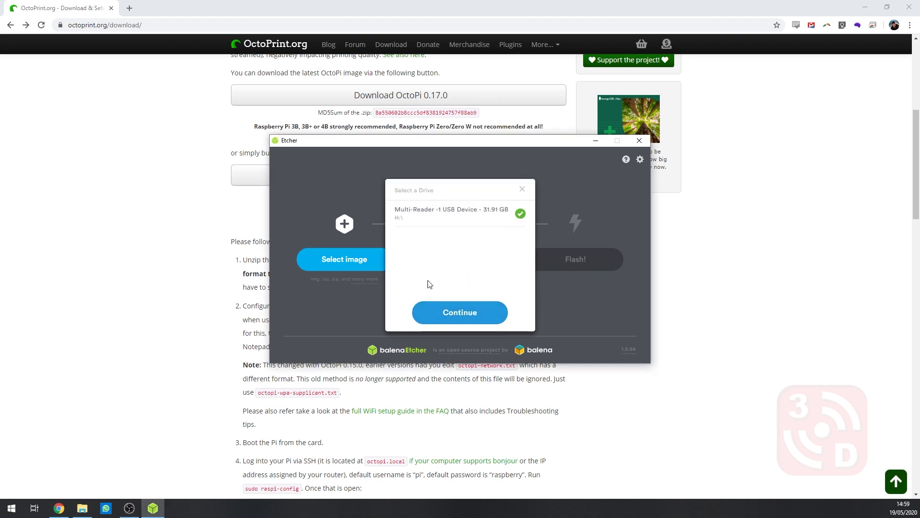
{"action": "left_click", "coordinate": [522, 190]}
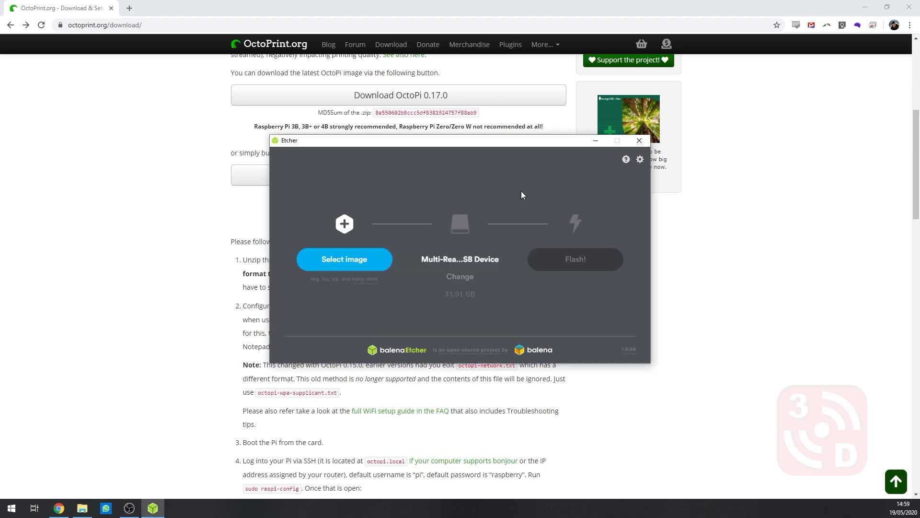
Step: Flash the octopi-buster-lite-0.17.0 zip image onto the card
{"action": "left_click", "coordinate": [342, 260]}
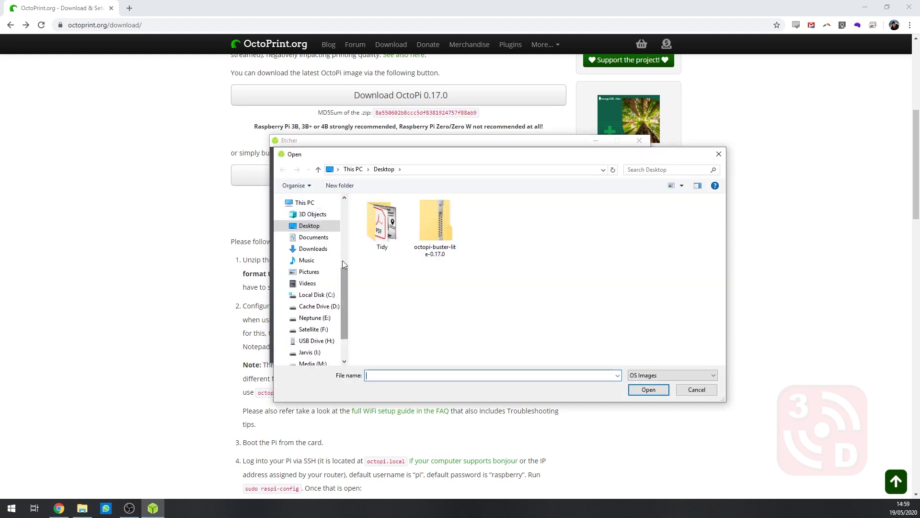
{"action": "left_click", "coordinate": [436, 225]}
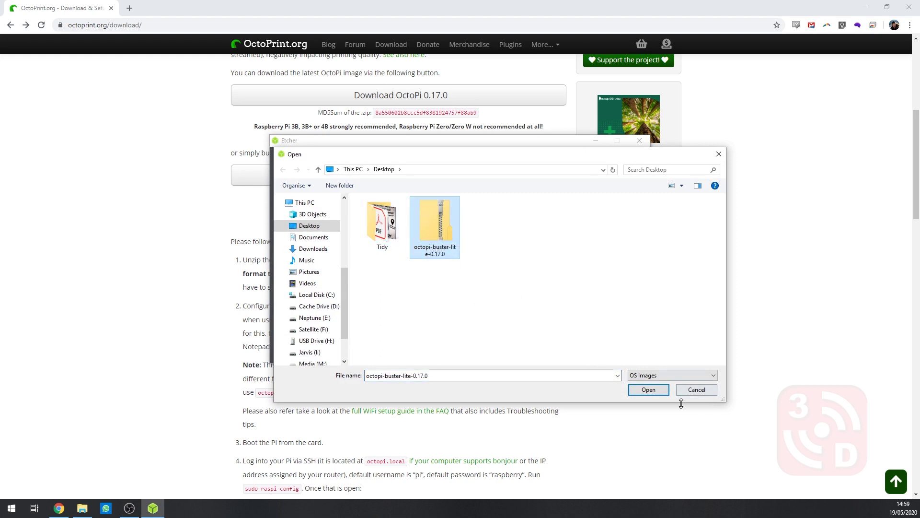
{"action": "left_click", "coordinate": [662, 393]}
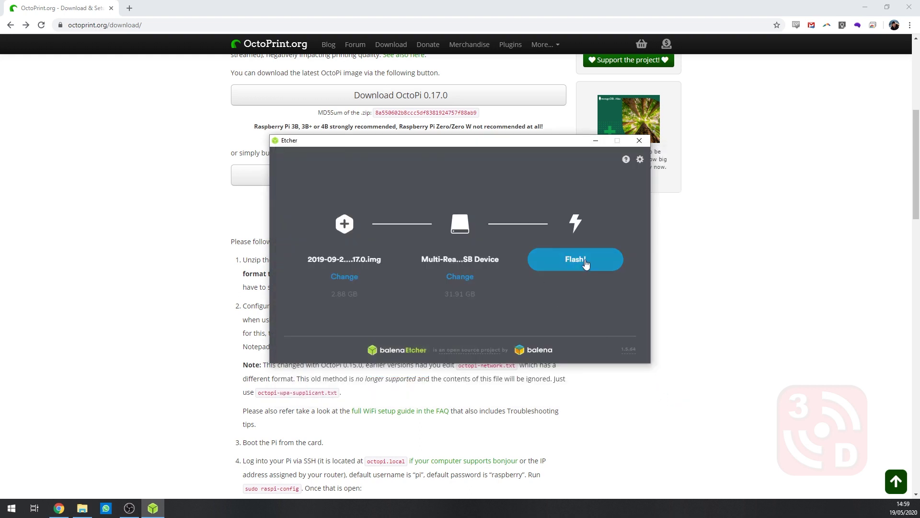
{"action": "left_click", "coordinate": [585, 263]}
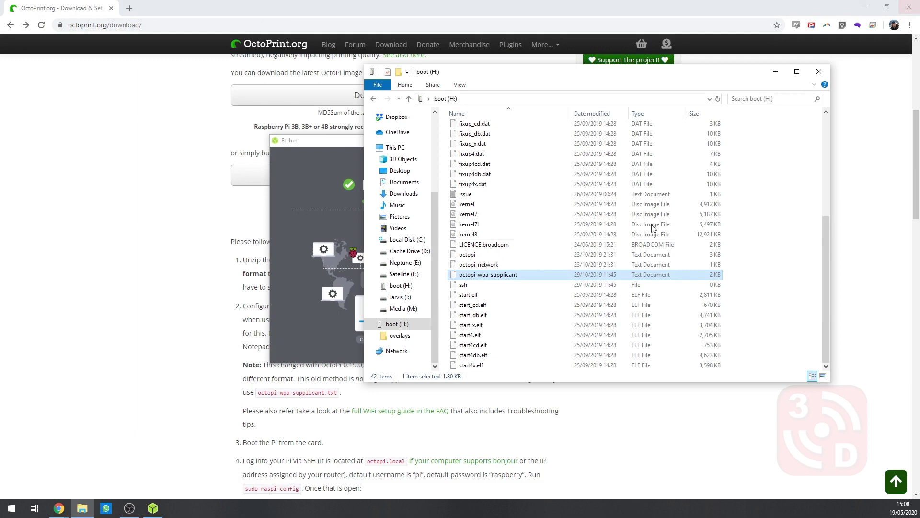
Step: Open octopi-wpa-supplicant from the boot (H:) drive in Notepad++
{"action": "right_click", "coordinate": [470, 275]}
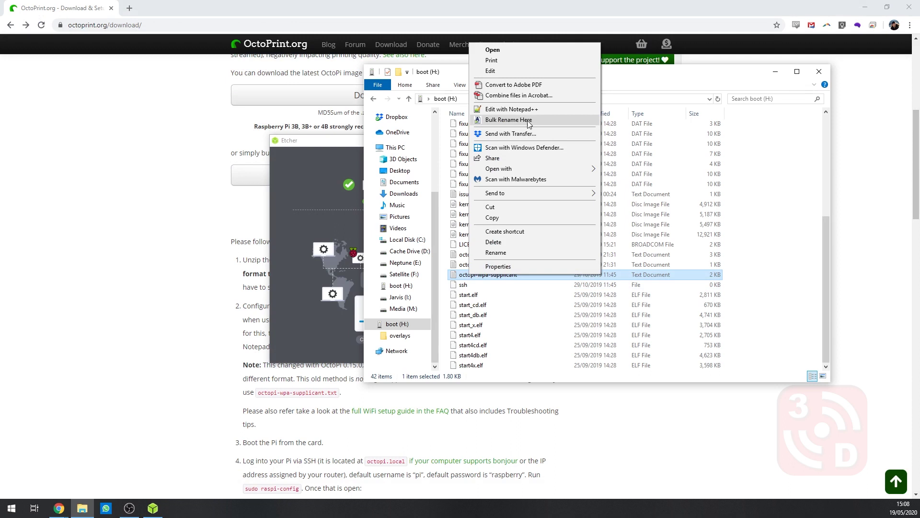
{"action": "left_click", "coordinate": [530, 111]}
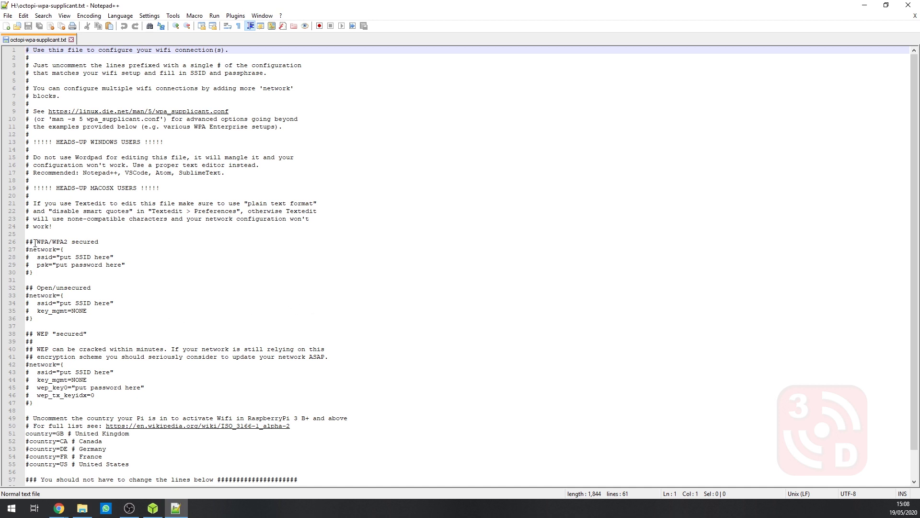
Step: Uncomment the network={, ssid, psk and closing brace lines of the WPA/WPA2 block
{"action": "left_click_drag", "start_coordinate": [36, 243], "coordinate": [107, 238]}
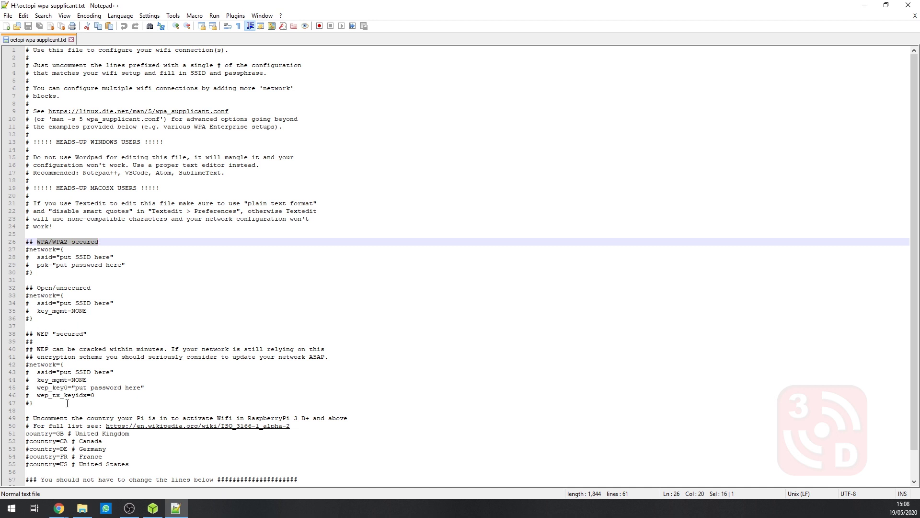
{"action": "left_click", "coordinate": [30, 247]}
{"action": "key", "text": "BackSpace"}
{"action": "left_click", "coordinate": [31, 257]}
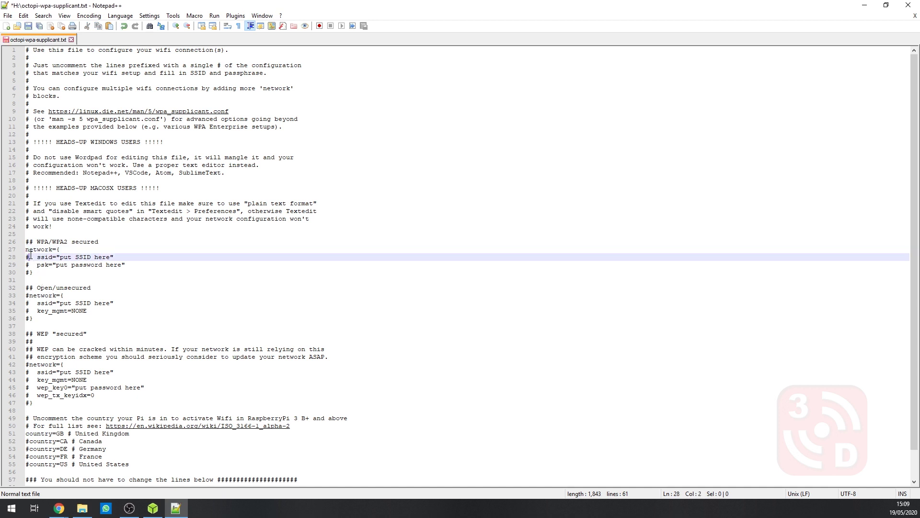
{"action": "key", "text": "BackSpace"}
{"action": "left_click", "coordinate": [29, 264]}
{"action": "key", "text": "BackSpace"}
{"action": "left_click", "coordinate": [28, 271]}
{"action": "key", "text": "BackSpace"}
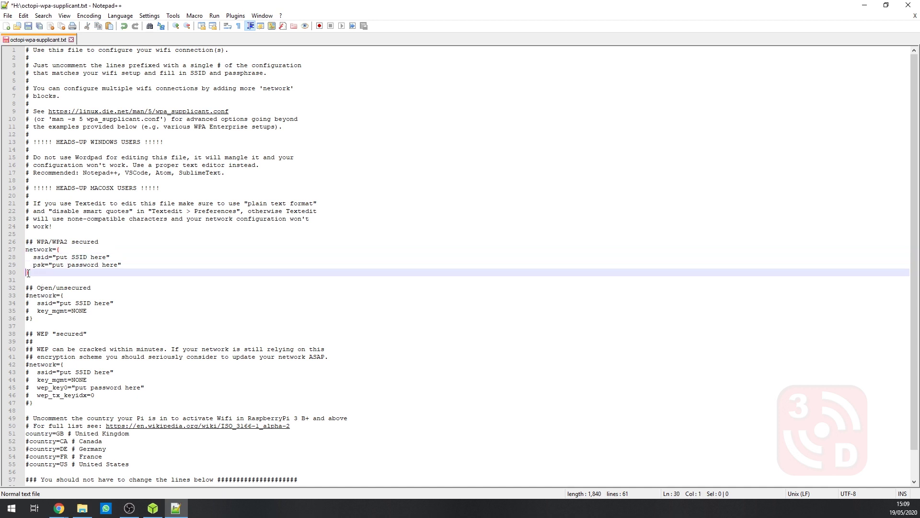
Step: Go over the SSID and password placeholders, then save the file
{"action": "left_click_drag", "start_coordinate": [55, 257], "coordinate": [104, 251]}
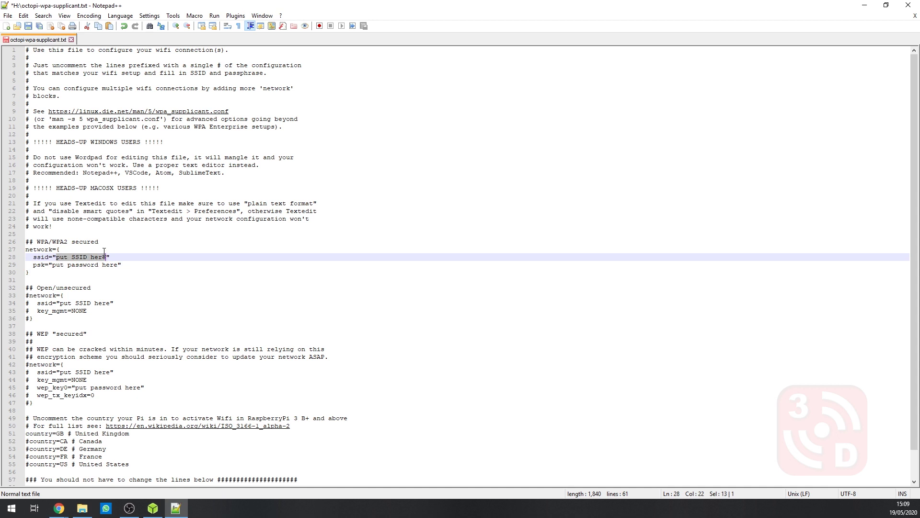
{"action": "key", "text": "Down"}
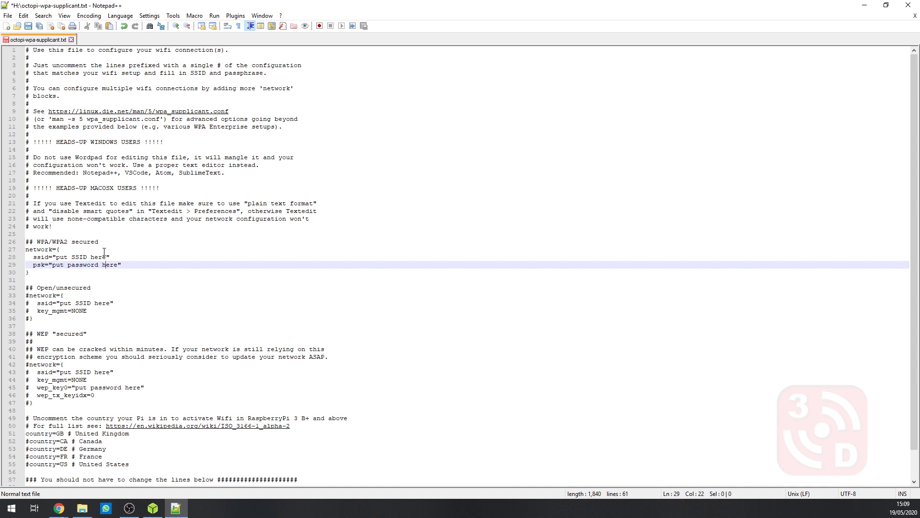
{"action": "key", "text": "ctrl+shift+Left"}
{"action": "key", "text": "ctrl+shift+Left"}
{"action": "key", "text": "ctrl+shift+Left"}
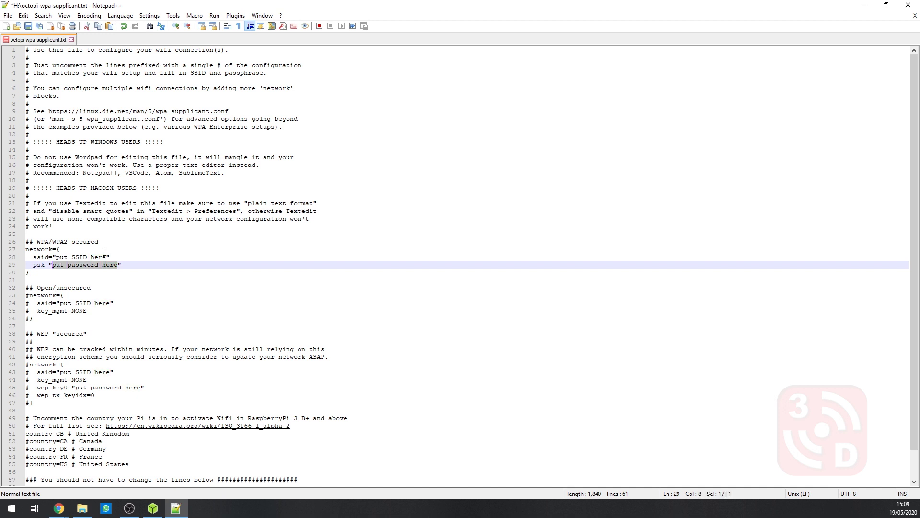
{"action": "left_click", "coordinate": [76, 244]}
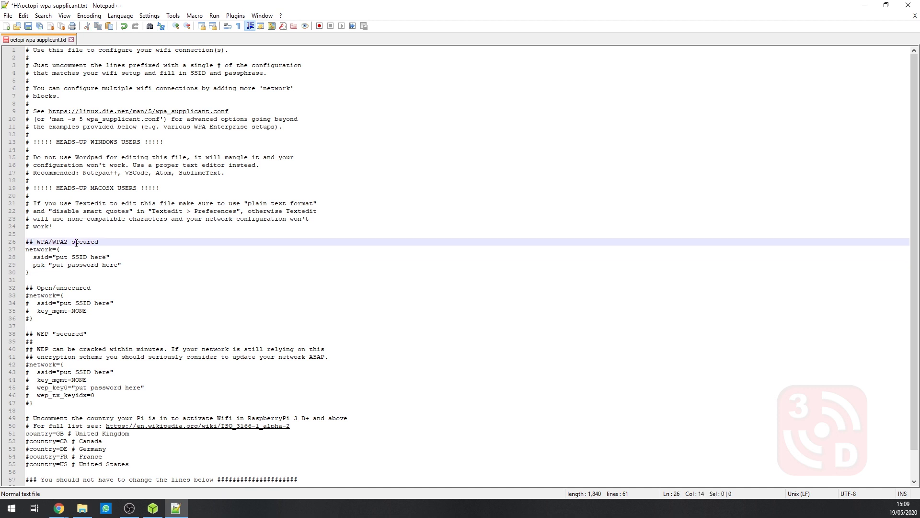
{"action": "left_click", "coordinate": [7, 16]}
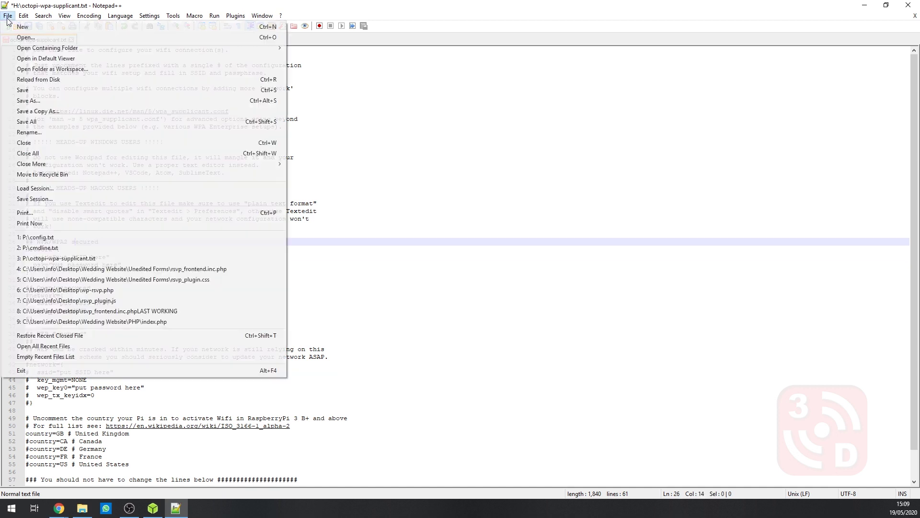
{"action": "left_click", "coordinate": [27, 92]}
Step: Close Notepad++ and eject the boot (H:) SD card from File Explorer's navigation pane
{"action": "left_click", "coordinate": [909, 5]}
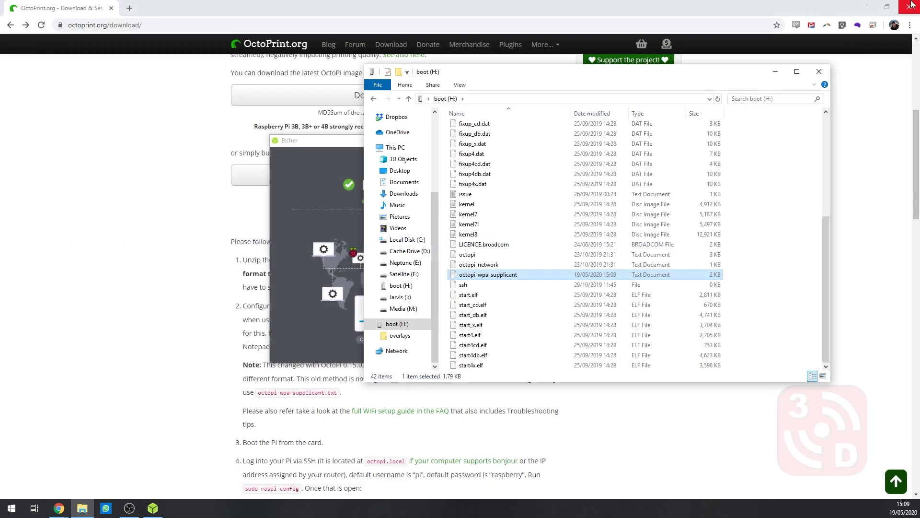
{"action": "scroll", "coordinate": [513, 230], "scroll_direction": "up", "scroll_amount": 6}
{"action": "left_click", "coordinate": [504, 268]}
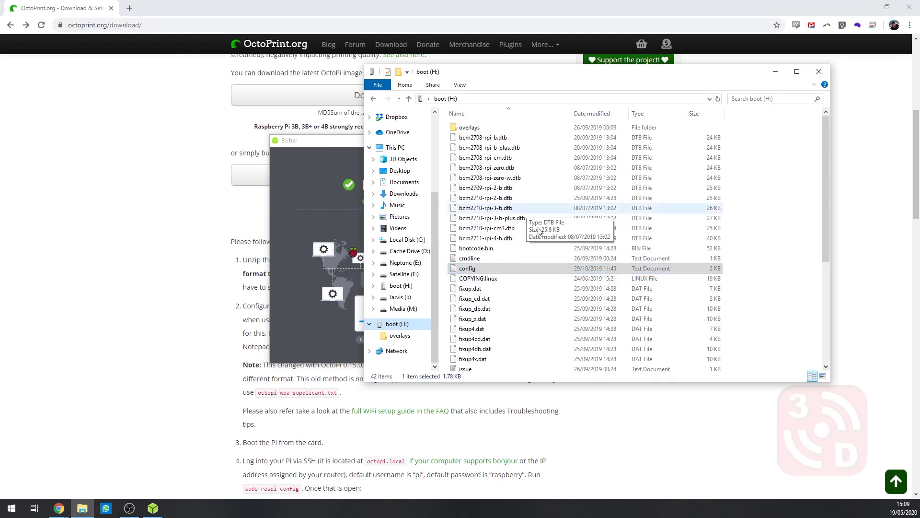
{"action": "right_click", "coordinate": [391, 324]}
{"action": "left_click", "coordinate": [450, 224]}
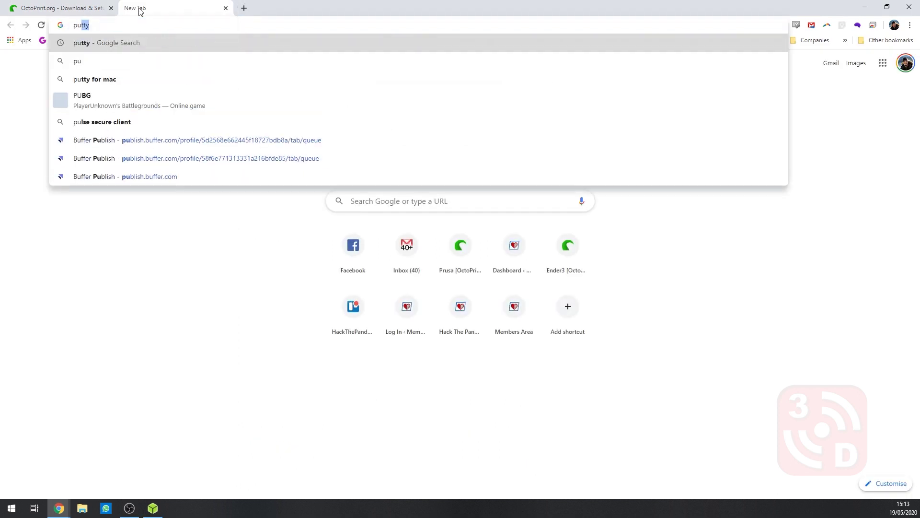
Step: Search Google for putty, open the PuTTY latest-release page, and check putty for mac results
{"action": "key", "text": "Return"}
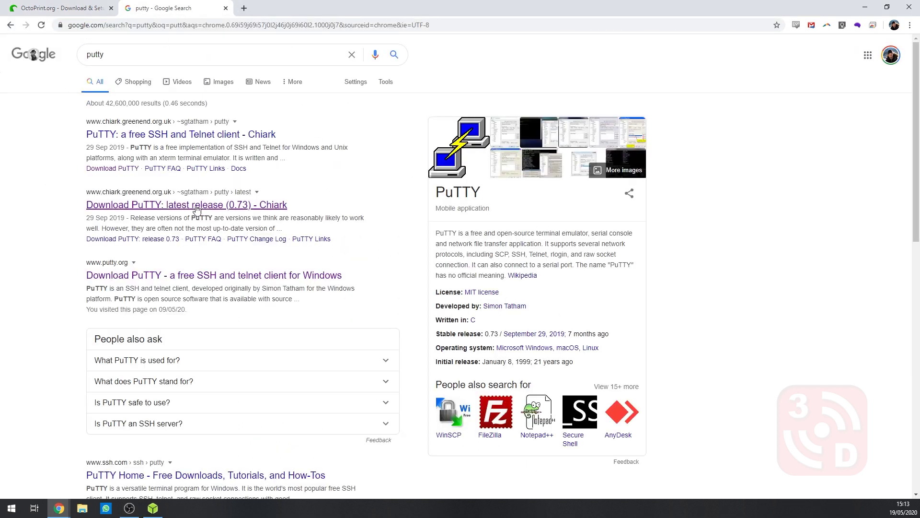
{"action": "left_click", "coordinate": [152, 209]}
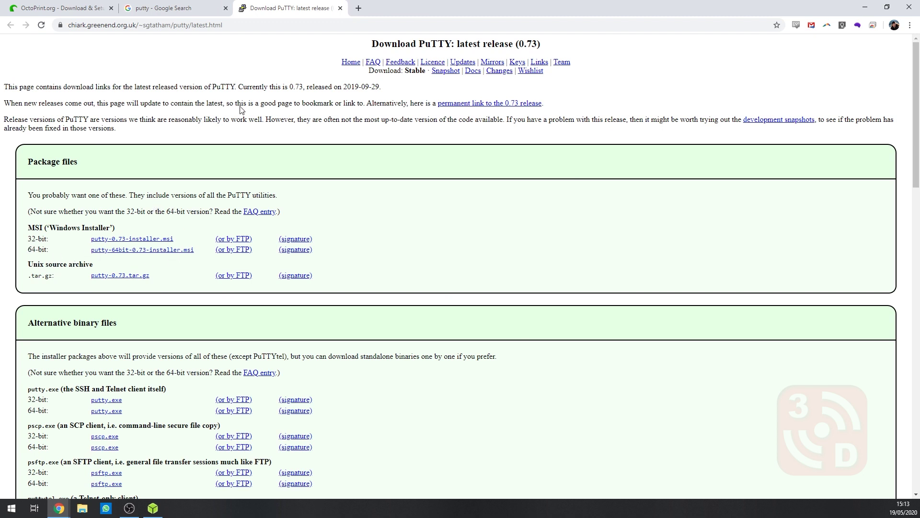
{"action": "left_click", "coordinate": [359, 8]}
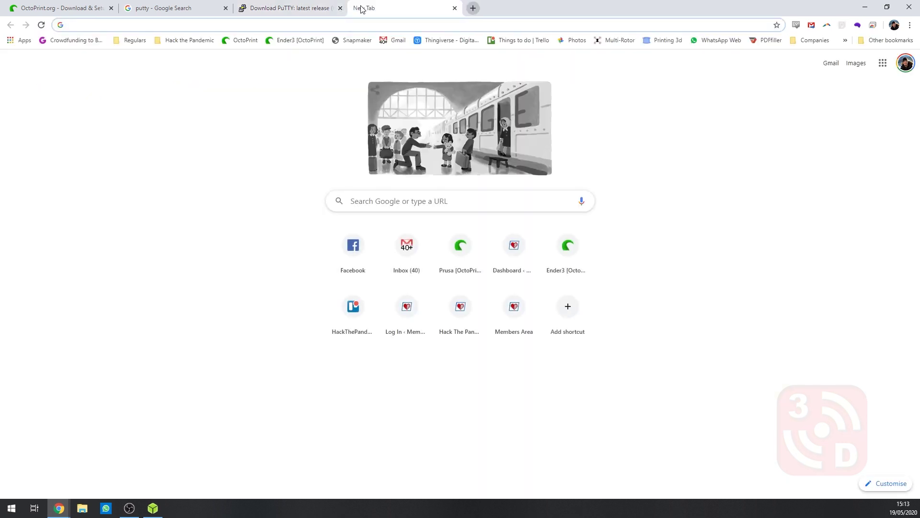
{"action": "type", "text": "pu"}
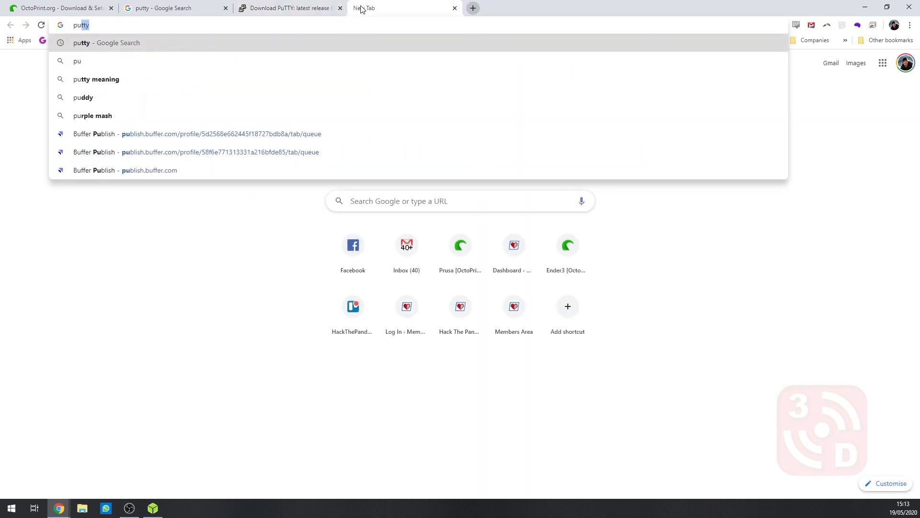
{"action": "type", "text": "tty for mac"}
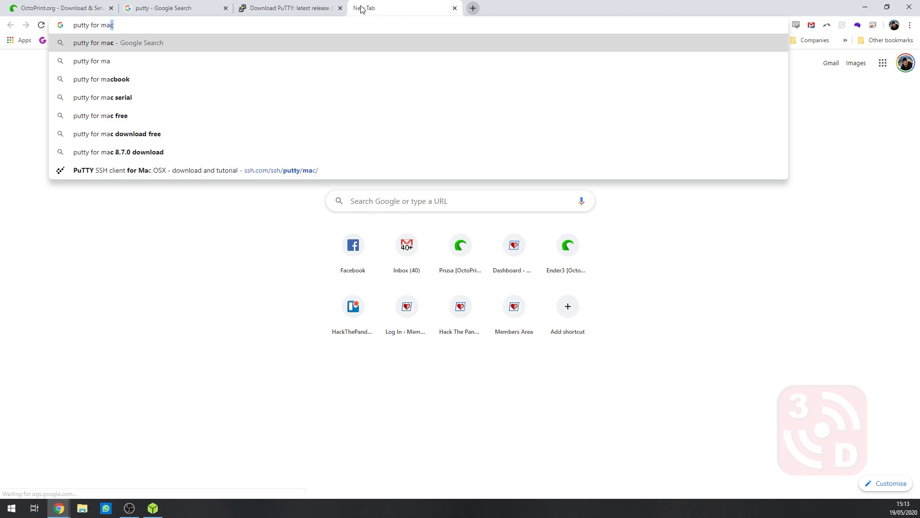
{"action": "key", "text": "Return"}
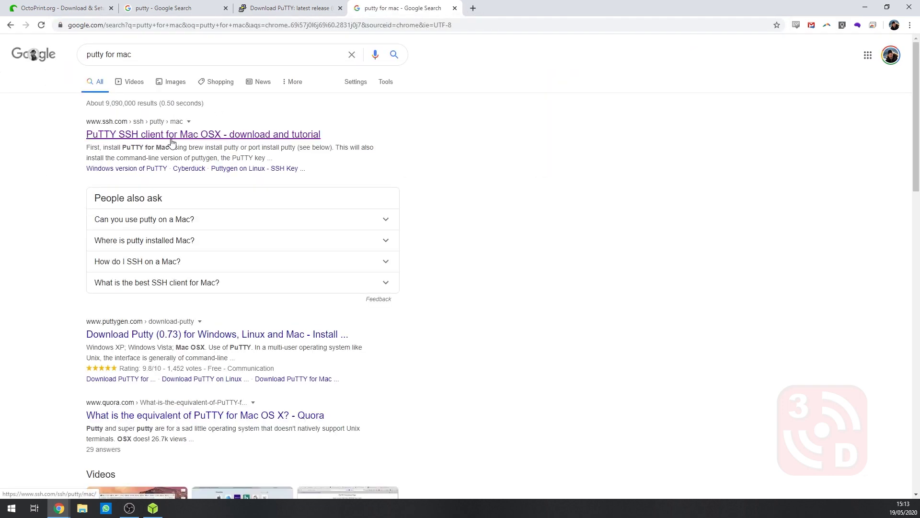
{"action": "left_click", "coordinate": [172, 134]}
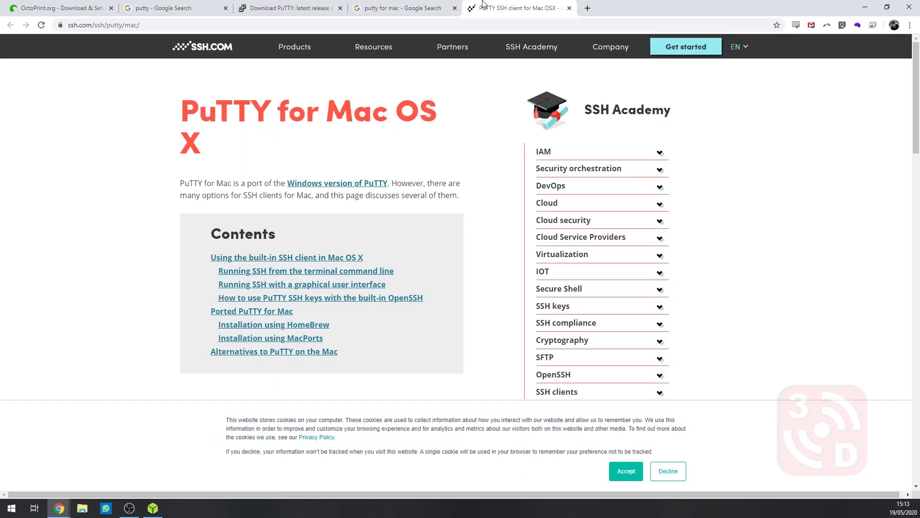
{"action": "middle_click", "coordinate": [476, 8]}
{"action": "middle_click", "coordinate": [384, 8]}
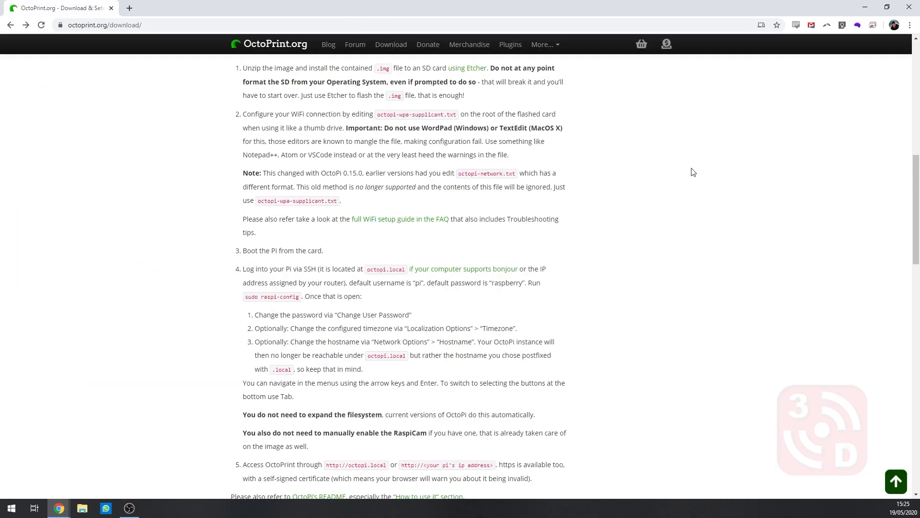
Step: Launch PuTTY from Windows search
{"action": "key", "text": "super"}
{"action": "type", "text": "putty"}
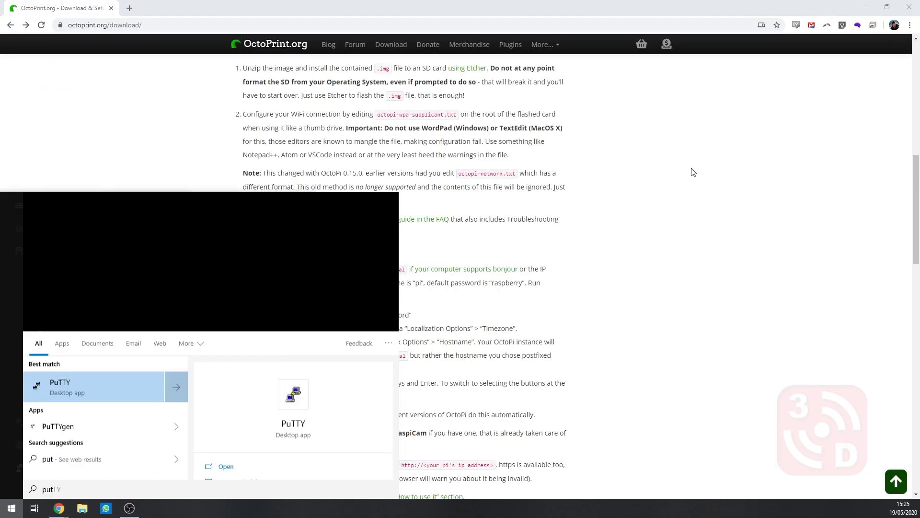
{"action": "key", "text": "Return"}
{"action": "left_click_drag", "start_coordinate": [489, 164], "coordinate": [625, 171]}
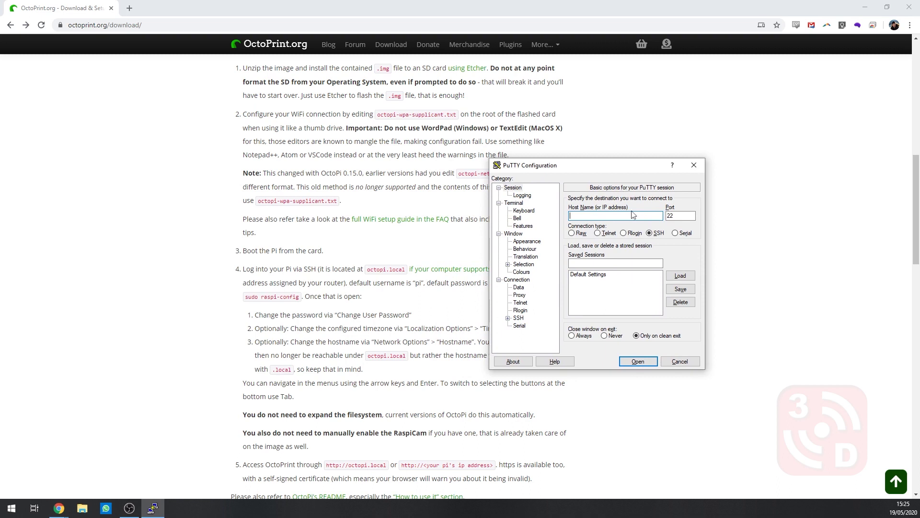
Step: Connect over SSH to octopi.local on port 22
{"action": "left_click", "coordinate": [607, 215]}
{"action": "type", "text": "octopi.local"}
{"action": "left_click_drag", "start_coordinate": [602, 216], "coordinate": [566, 215]}
{"action": "left_click", "coordinate": [599, 216]}
{"action": "left_click", "coordinate": [642, 361]}
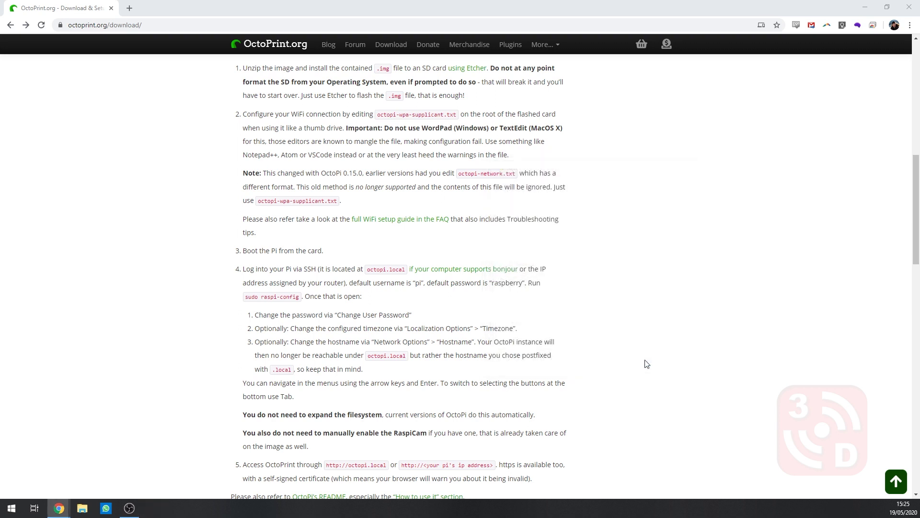
{"action": "left_click_drag", "start_coordinate": [210, 114], "coordinate": [621, 176]}
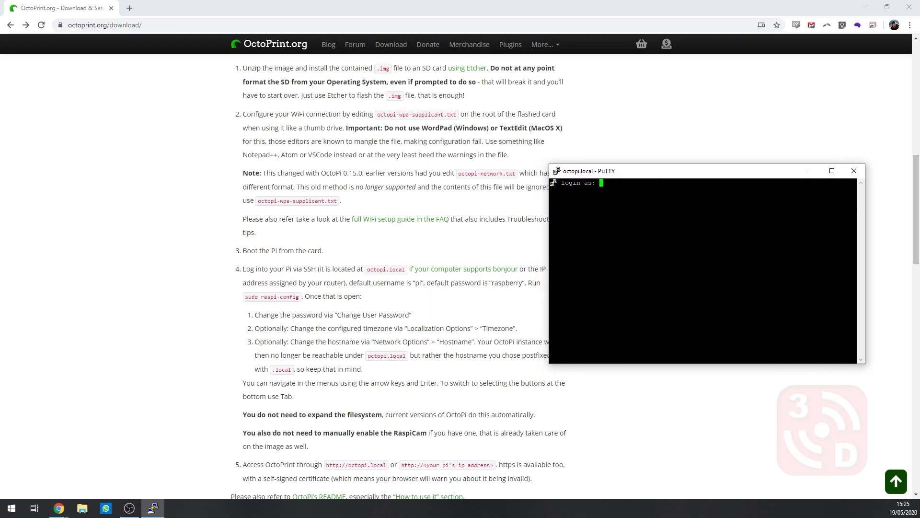
Step: Log in to the OctoPi as the default pi user with its password
{"action": "type", "text": "pi"}
{"action": "key", "text": "Return"}
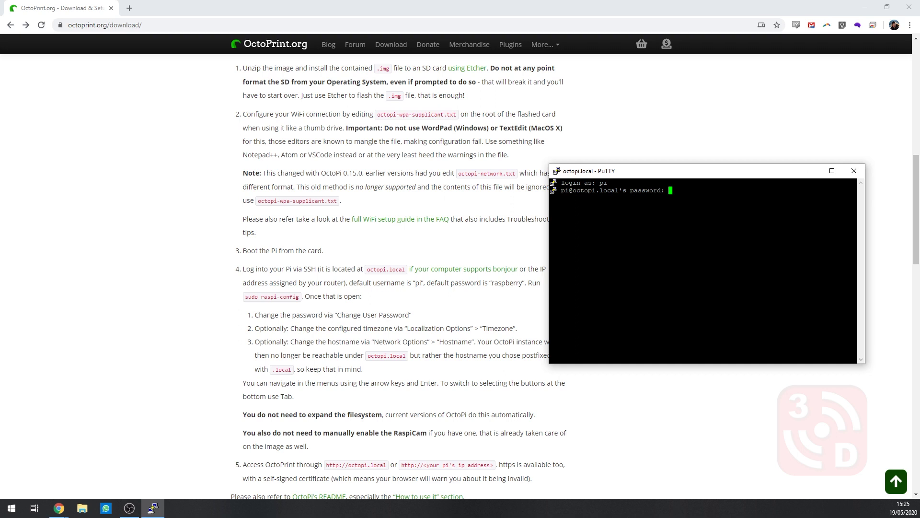
{"action": "key", "text": "Return"}
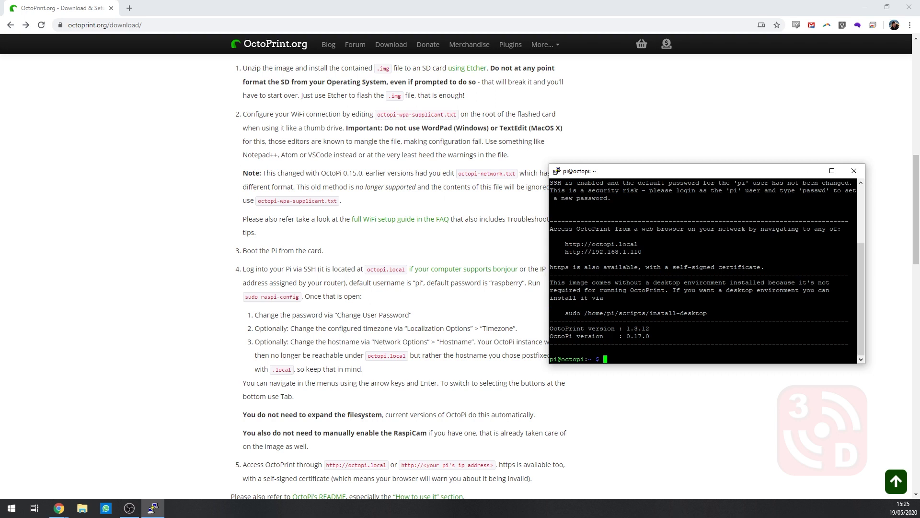
Step: Run sudo raspi-config and enter the sudo password
{"action": "type", "text": "sudo rasp"}
{"action": "type", "text": "u"}
{"action": "type", "text": "-config"}
{"action": "key", "text": "Return"}
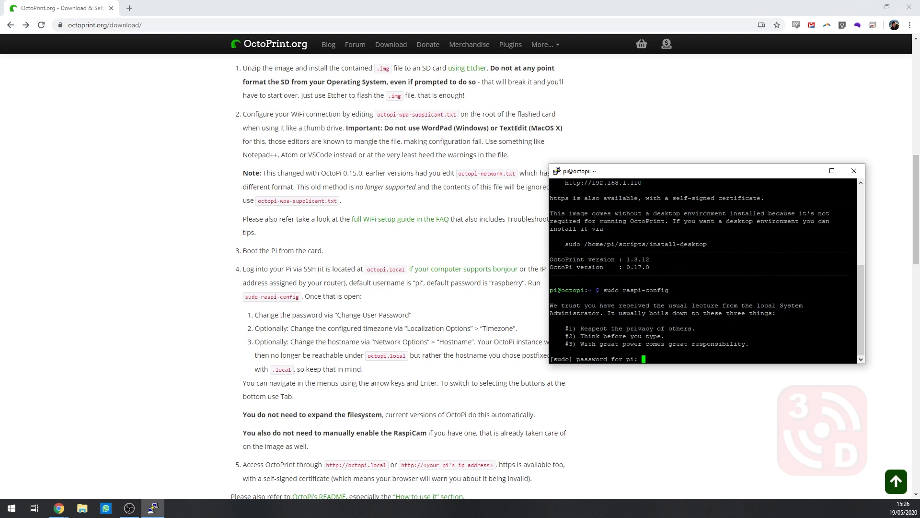
{"action": "key", "text": "Return"}
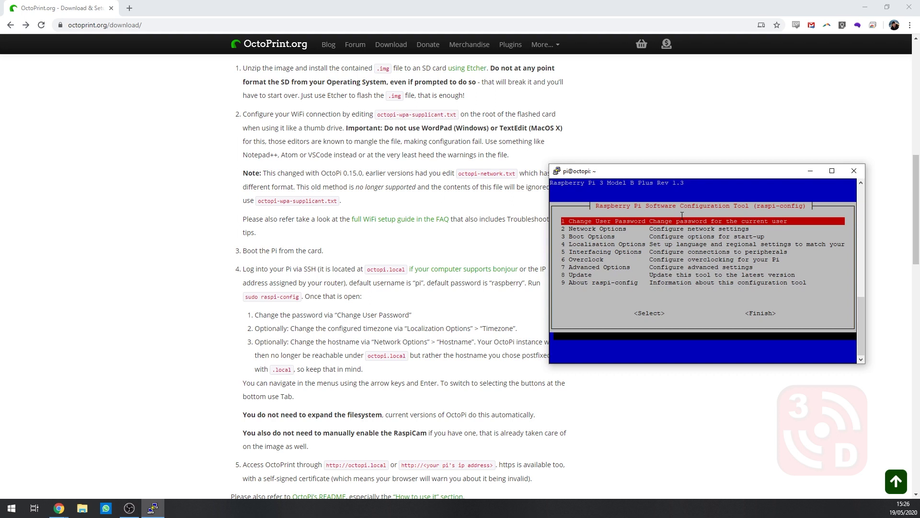
Step: Change the pi user's password through raspi-config
{"action": "key", "text": "Return"}
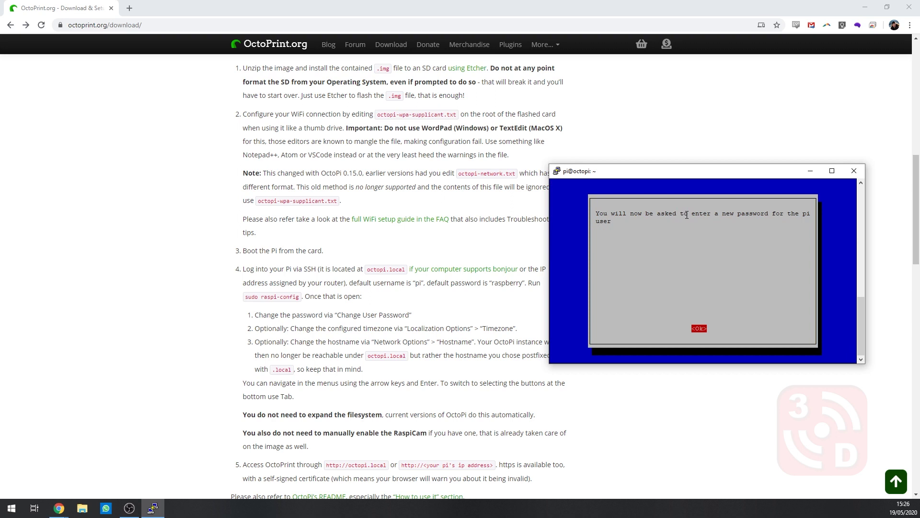
{"action": "key", "text": "Return"}
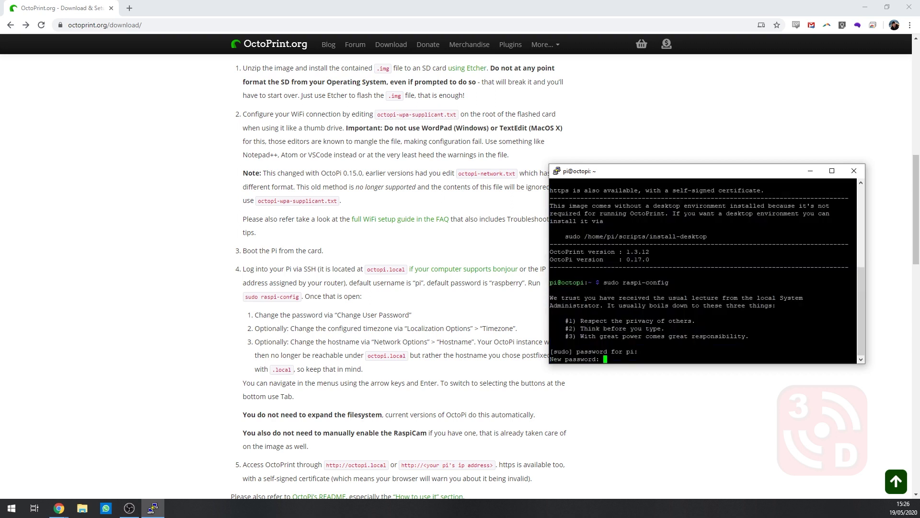
{"action": "key", "text": "Return"}
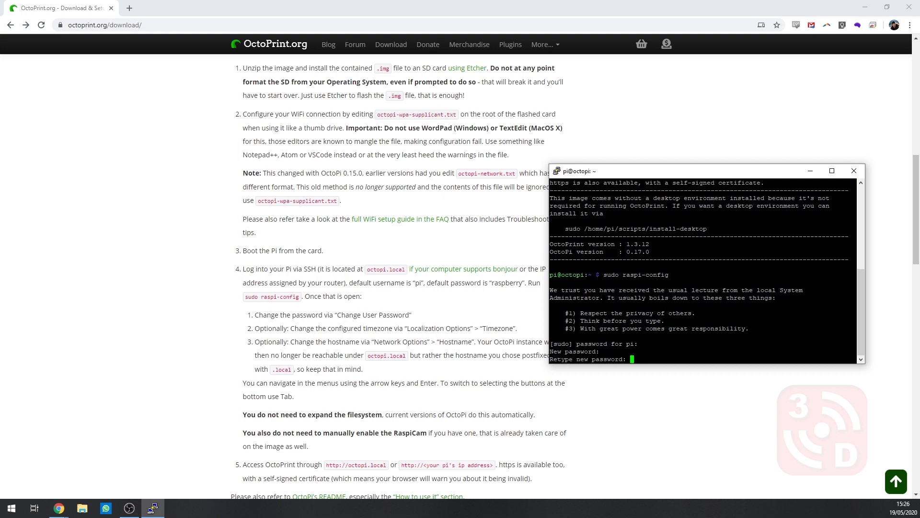
{"action": "key", "text": "Return"}
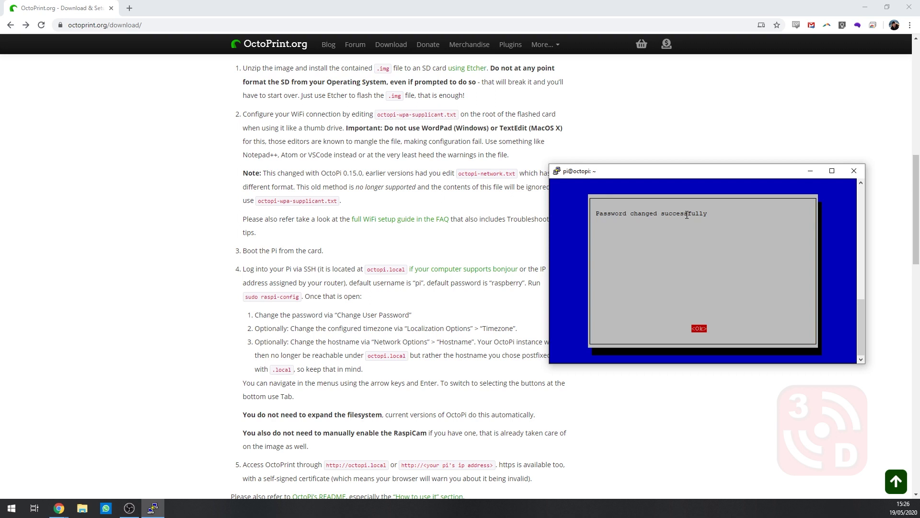
{"action": "key", "text": "Return"}
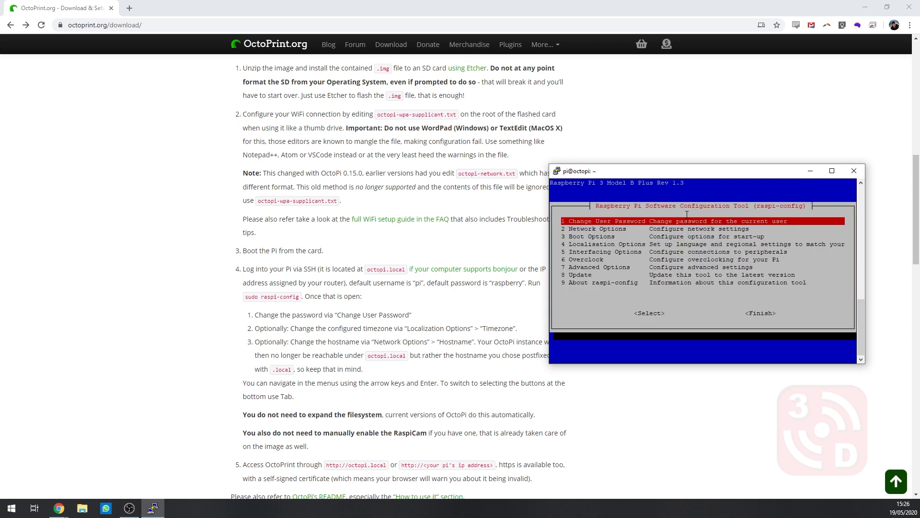
Step: Under Localisation Options > Change Timezone, choose Europe as the geographic area
{"action": "key", "text": "Down"}
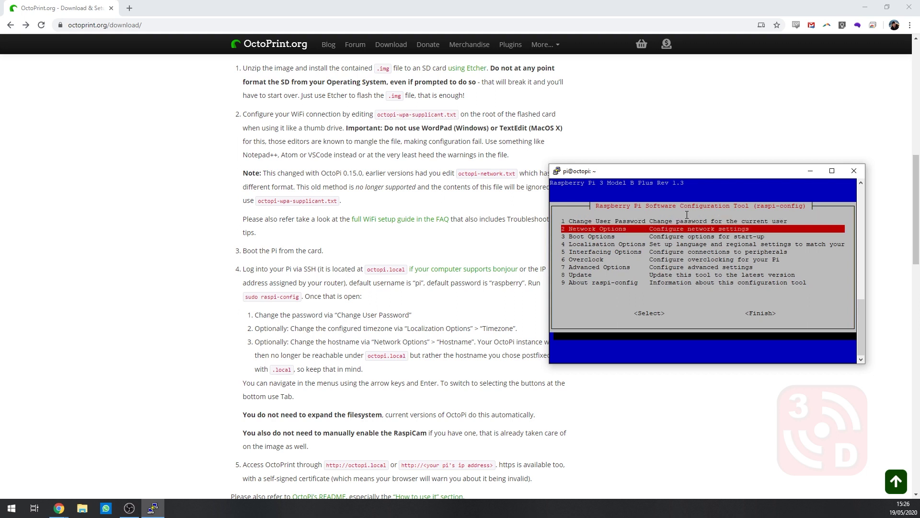
{"action": "key", "text": "Down"}
{"action": "key", "text": "Down"}
{"action": "key", "text": "Down"}
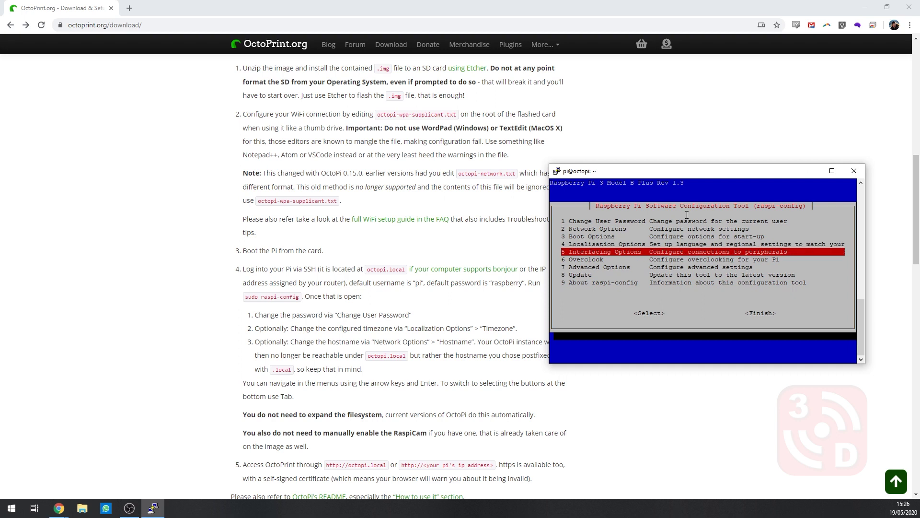
{"action": "key", "text": "Down"}
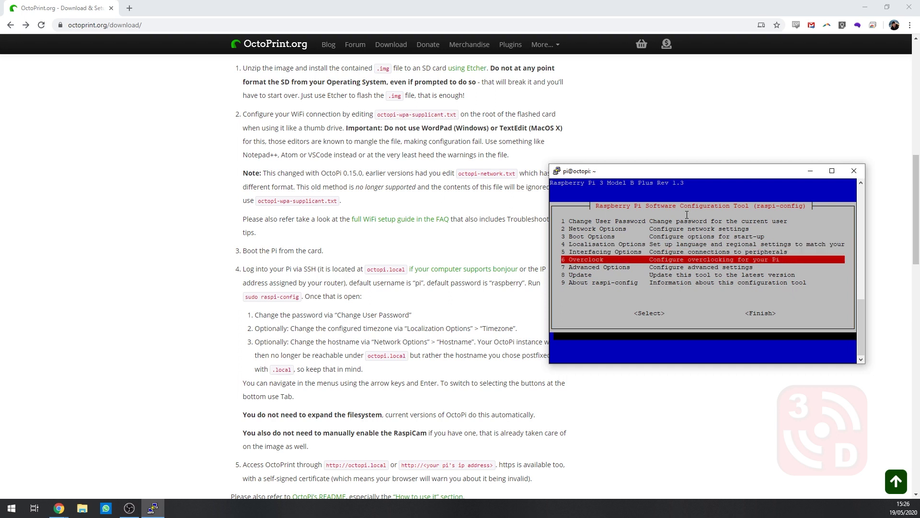
{"action": "key", "text": "Up"}
{"action": "key", "text": "Up"}
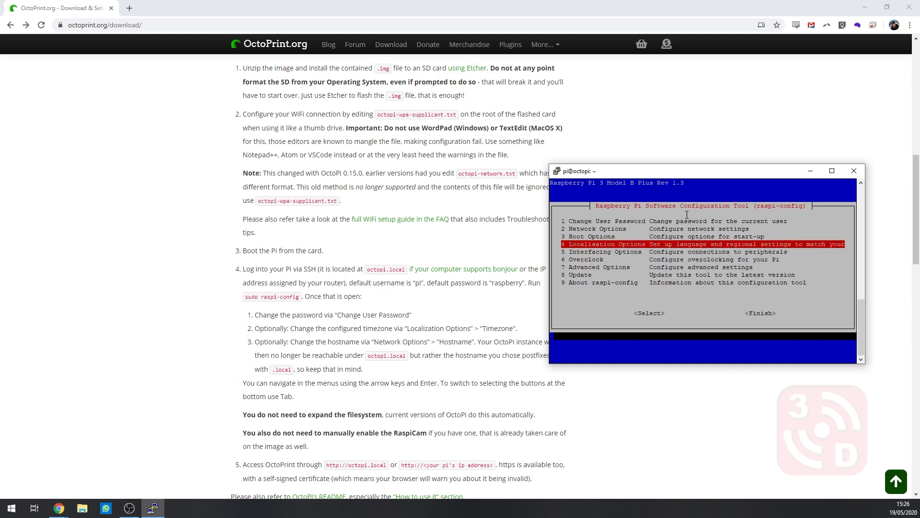
{"action": "key", "text": "Return"}
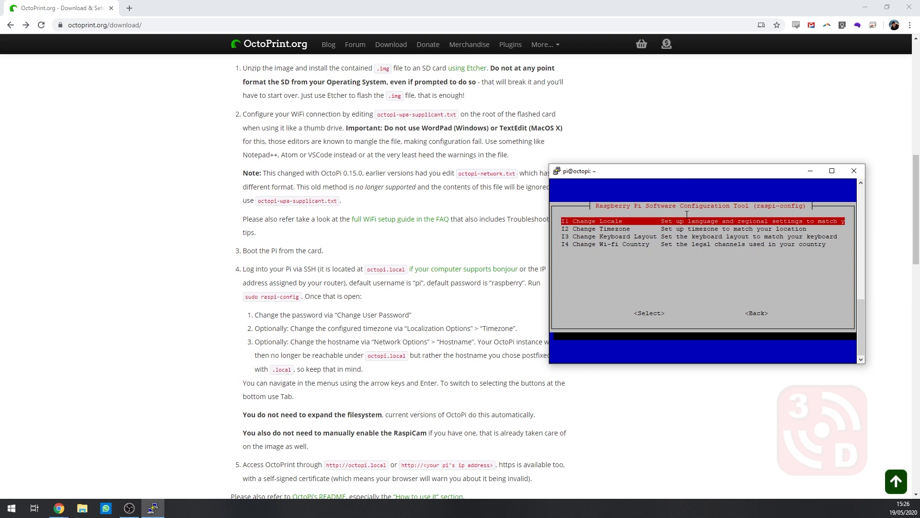
{"action": "key", "text": "Down"}
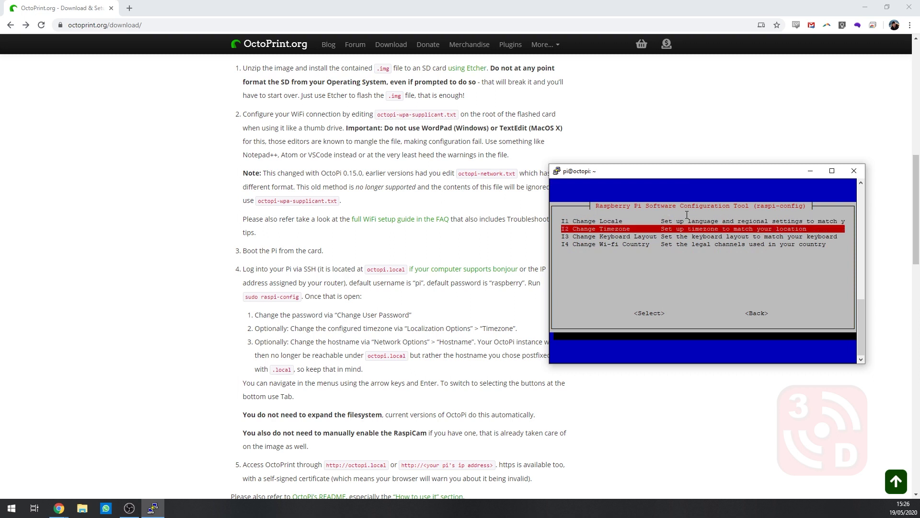
{"action": "key", "text": "Return"}
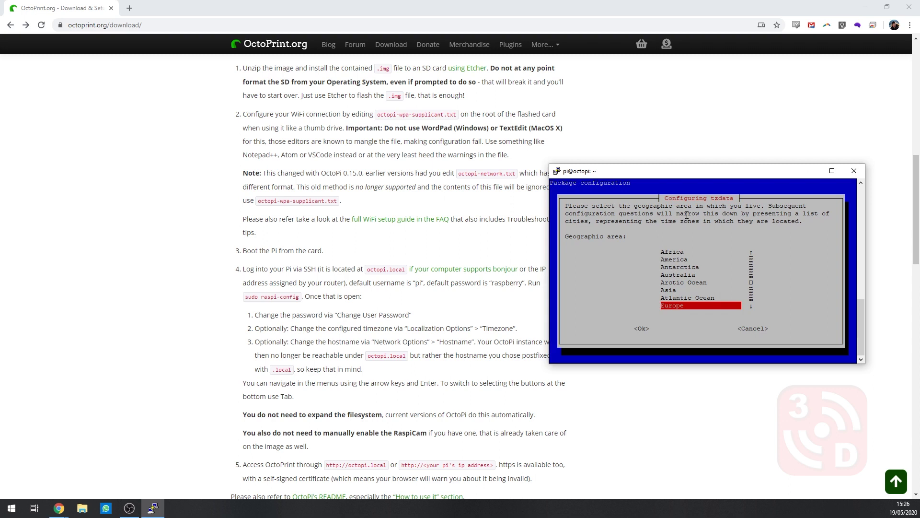
{"action": "key", "text": "Return"}
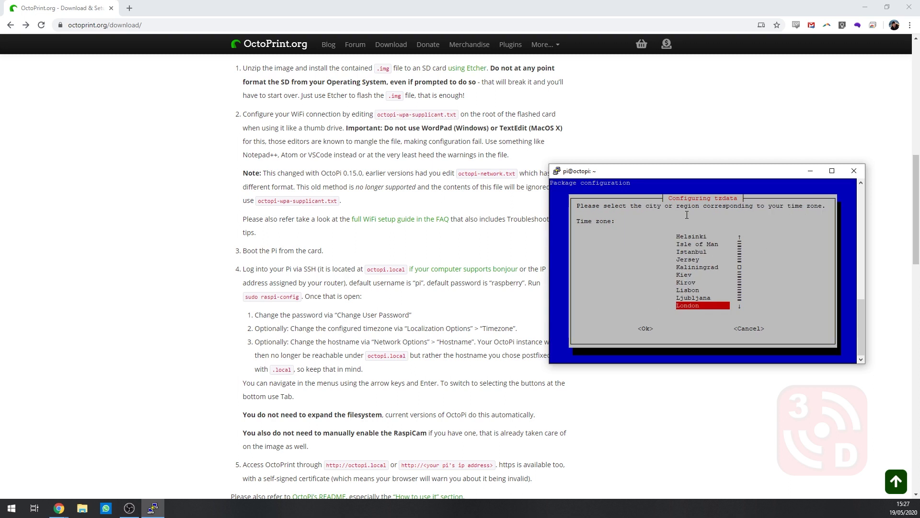
Step: Confirm the Europe/London time zone and change the Pi's hostname from octopi to Ender3
{"action": "key", "text": "Return"}
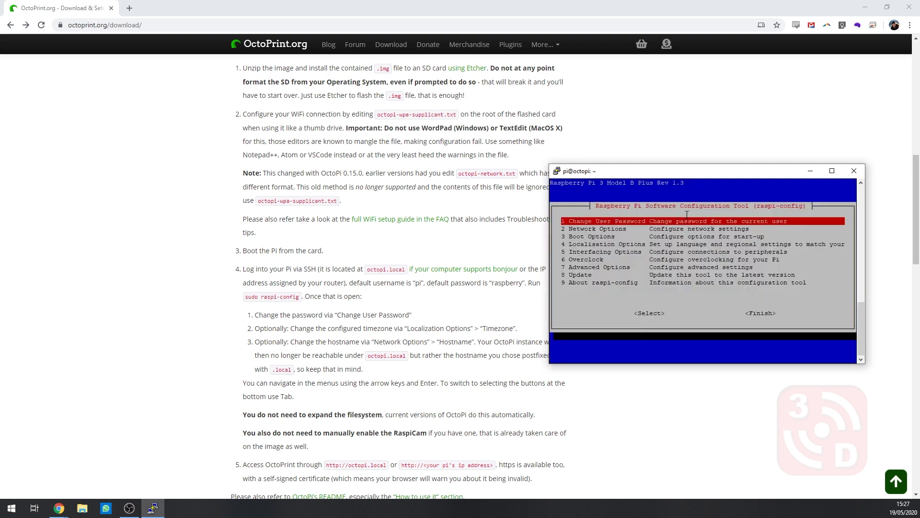
{"action": "key", "text": "Down"}
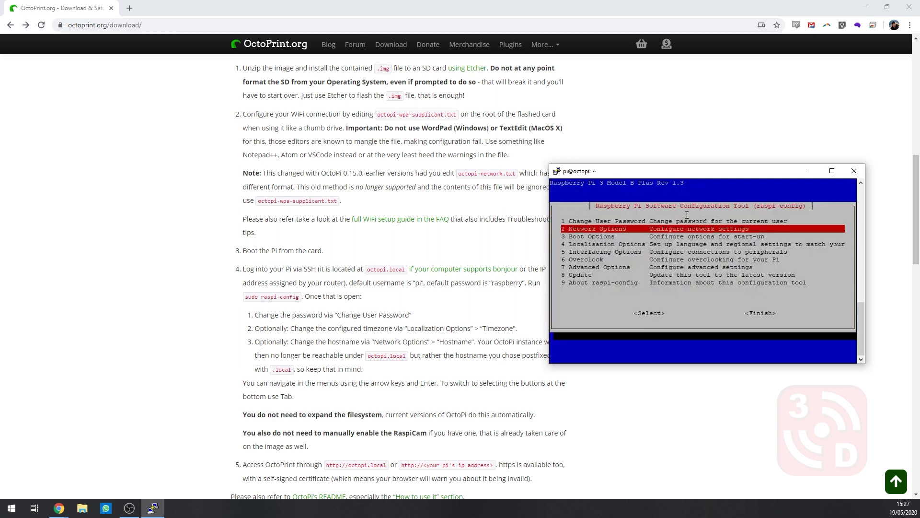
{"action": "key", "text": "Return"}
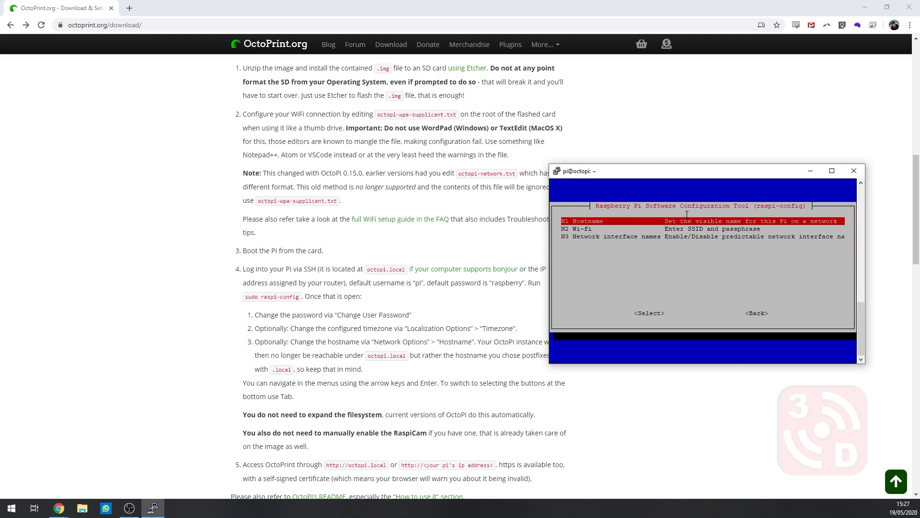
{"action": "key", "text": "Return"}
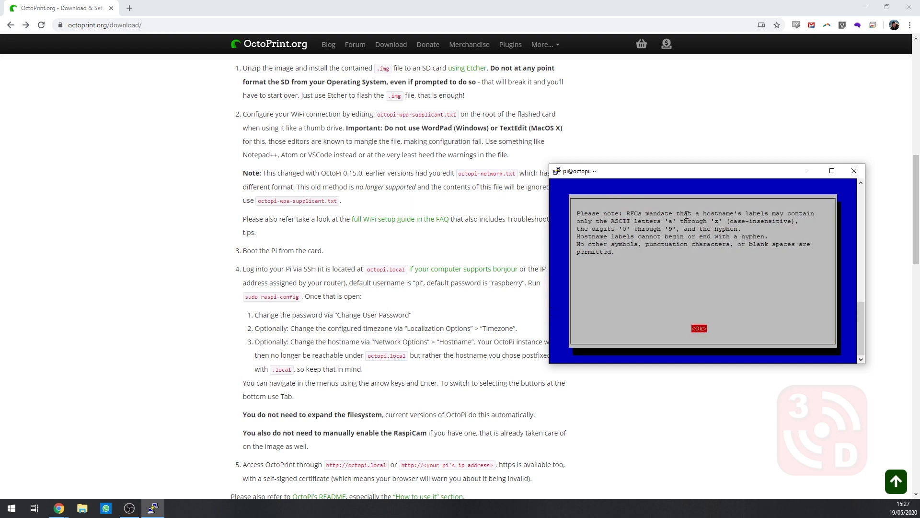
{"action": "key", "text": "Return"}
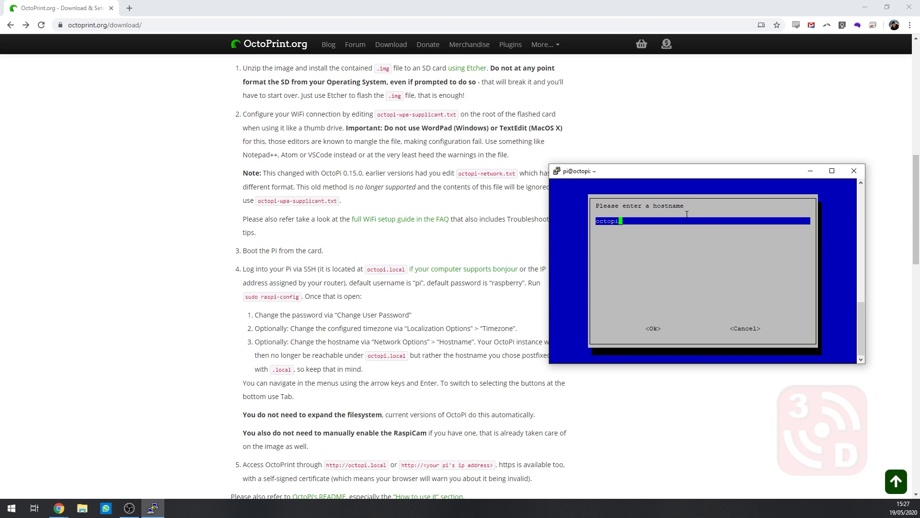
{"action": "key", "text": "BackSpace"}
{"action": "key", "text": "BackSpace"}
{"action": "key", "text": "BackSpace"}
{"action": "key", "text": "BackSpace"}
{"action": "key", "text": "BackSpace"}
{"action": "key", "text": "BackSpace"}
{"action": "type", "text": "Ender3"}
{"action": "key", "text": "Tab"}
{"action": "key", "text": "Return"}
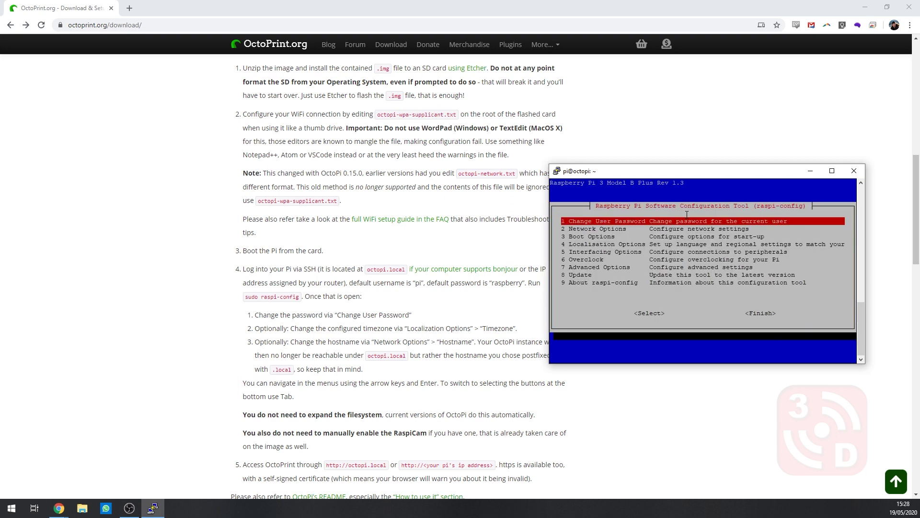
Step: Exit raspi-config and agree to reboot the Pi
{"action": "key", "text": "Tab"}
{"action": "key", "text": "Tab"}
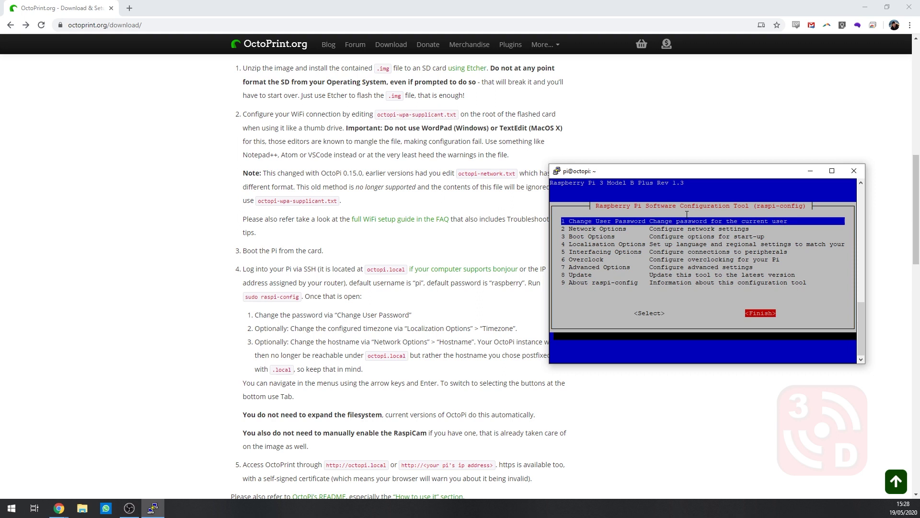
{"action": "key", "text": "Return"}
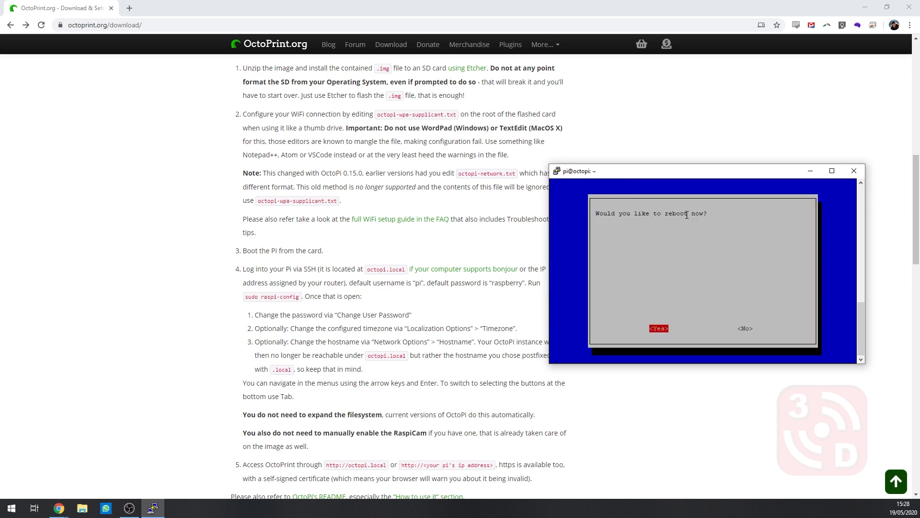
{"action": "key", "text": "Return"}
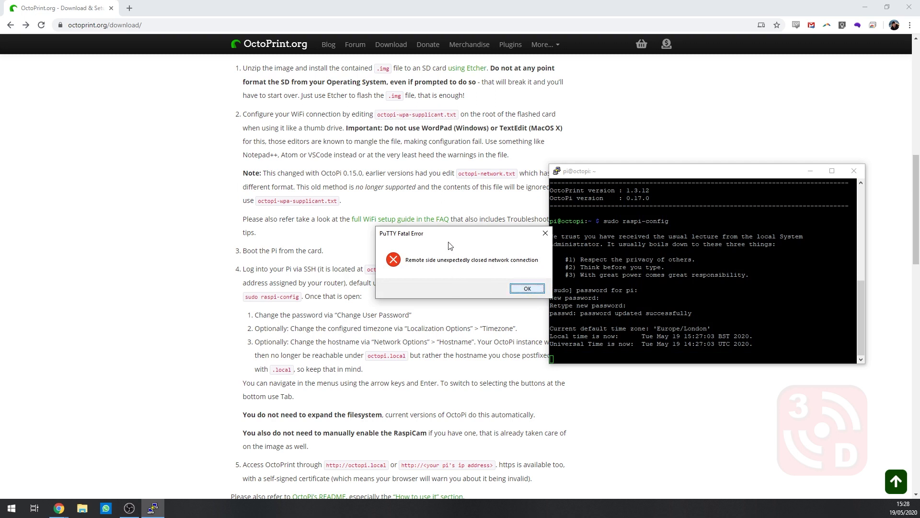
{"action": "left_click", "coordinate": [528, 289]}
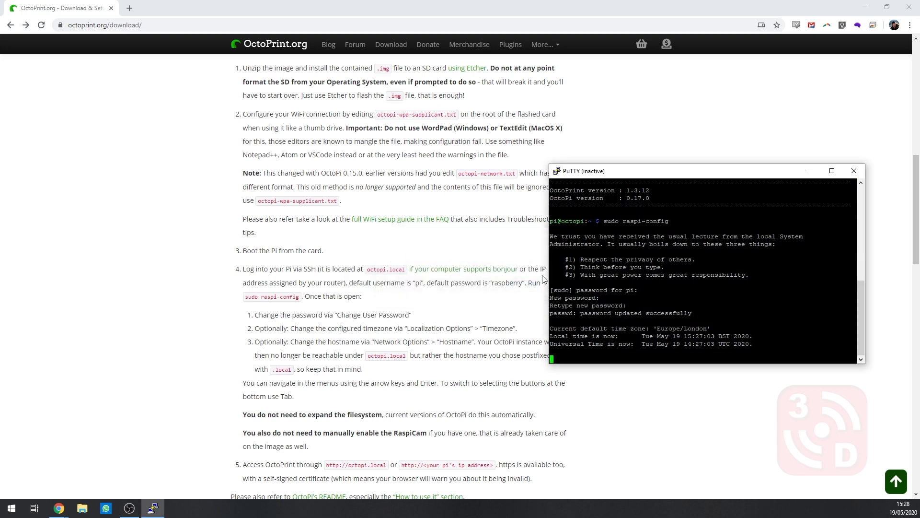
{"action": "left_click", "coordinate": [854, 171]}
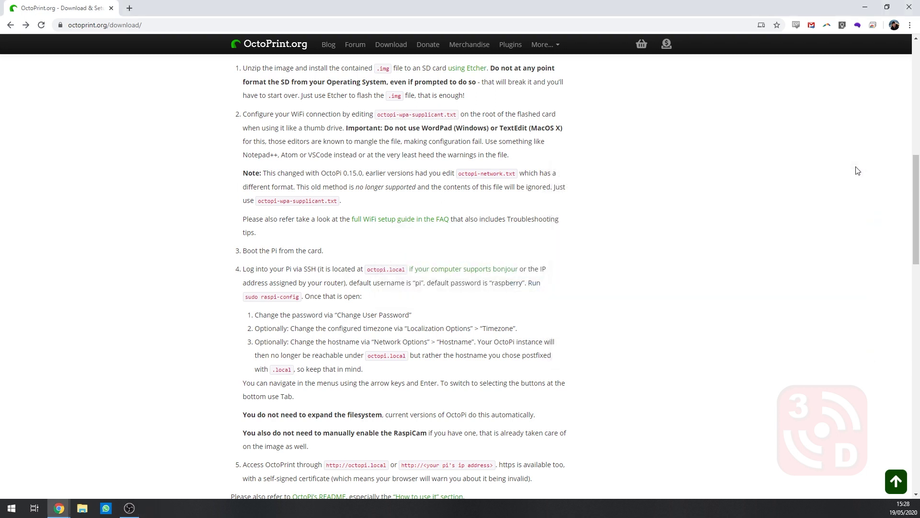
{"action": "left_click", "coordinate": [399, 24]}
{"action": "type", "text": "htt"}
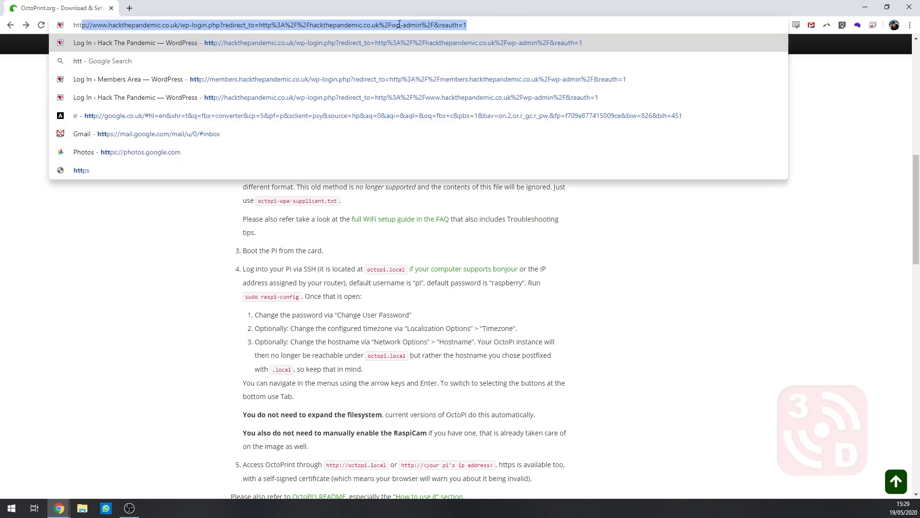
{"action": "type", "text": "p://ender"}
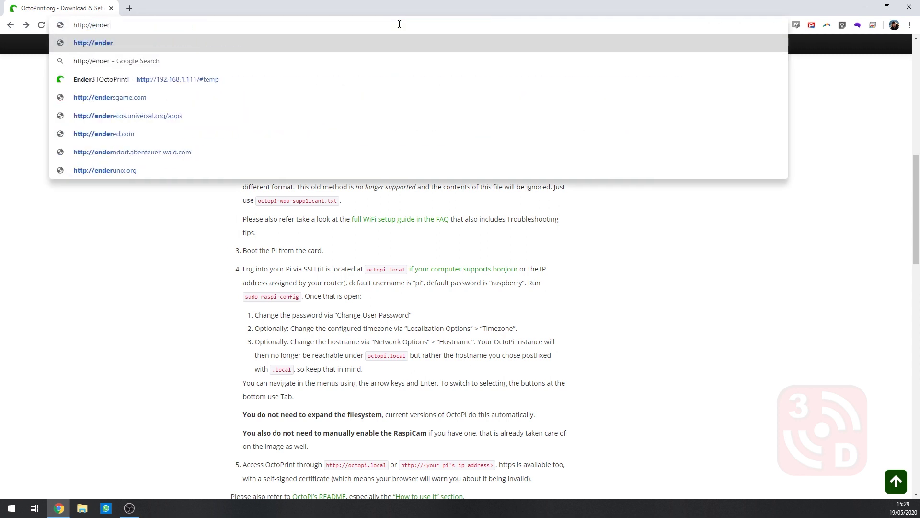
{"action": "type", "text": "3.local"}
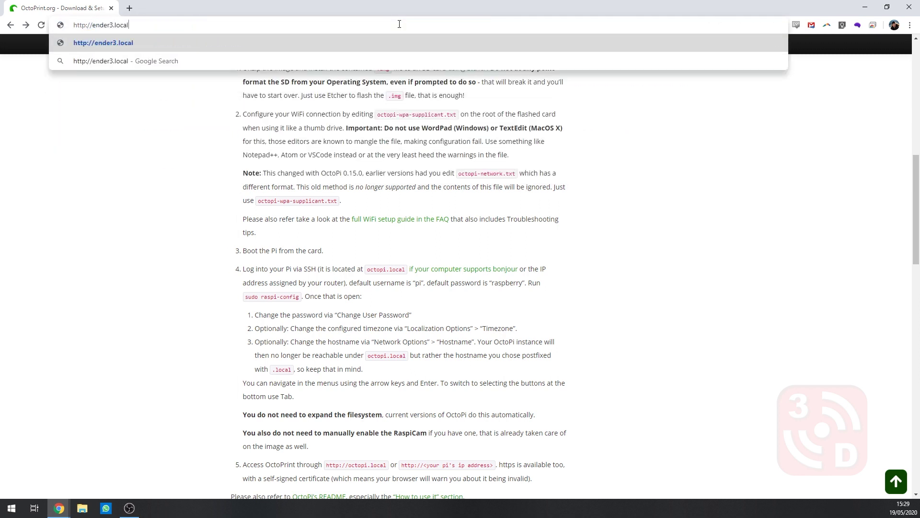
{"action": "key", "text": "Return"}
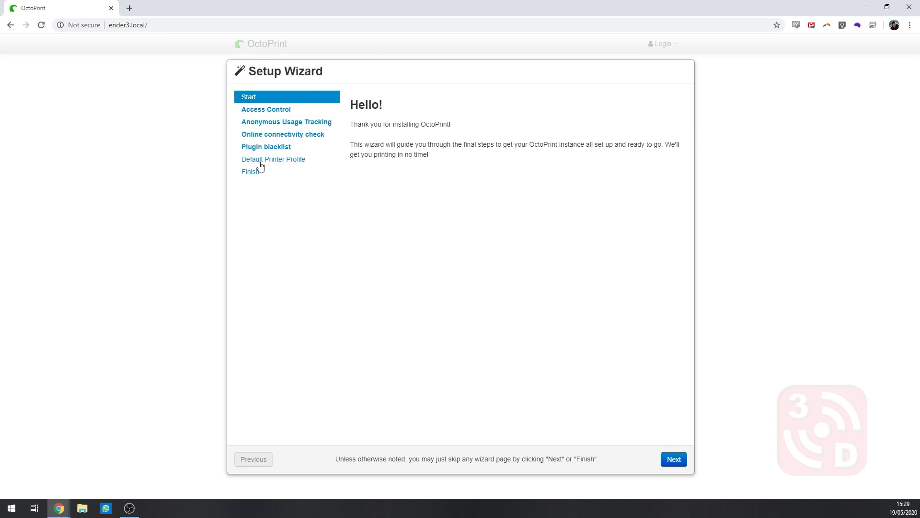
Step: Create the admin account with a username and confirmed password, keeping access control enabled
{"action": "left_click", "coordinate": [674, 459]}
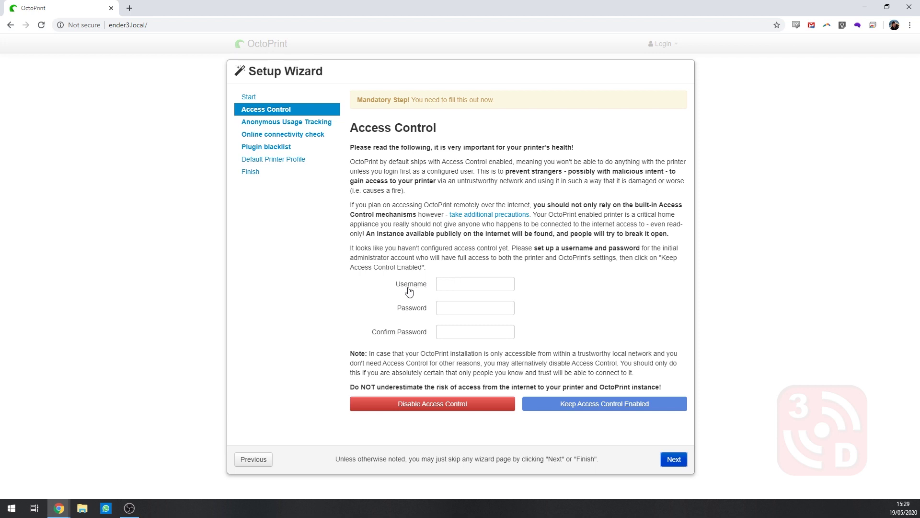
{"action": "left_click", "coordinate": [448, 283]}
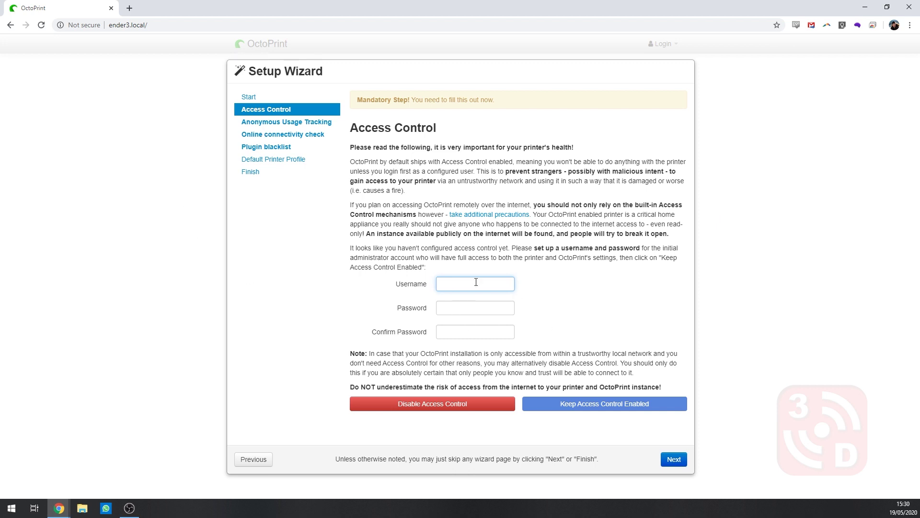
{"action": "type", "text": "3DRev"}
{"action": "key", "text": "Tab"}
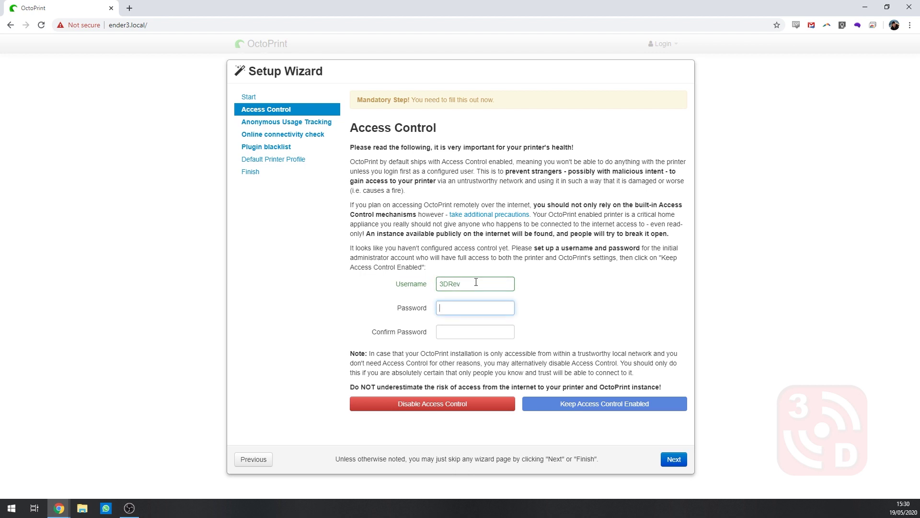
{"action": "type", "text": "****"}
{"action": "key", "text": "Tab"}
{"action": "type", "text": "****"}
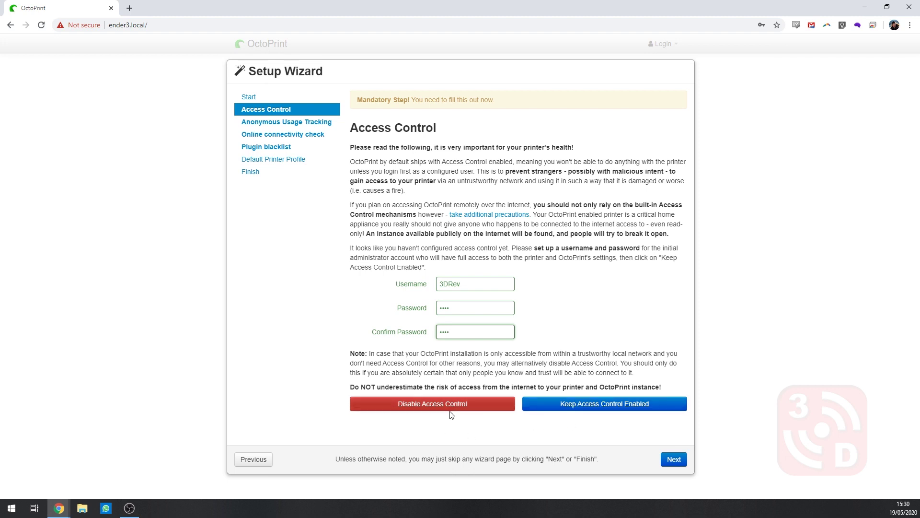
{"action": "left_click", "coordinate": [623, 404]}
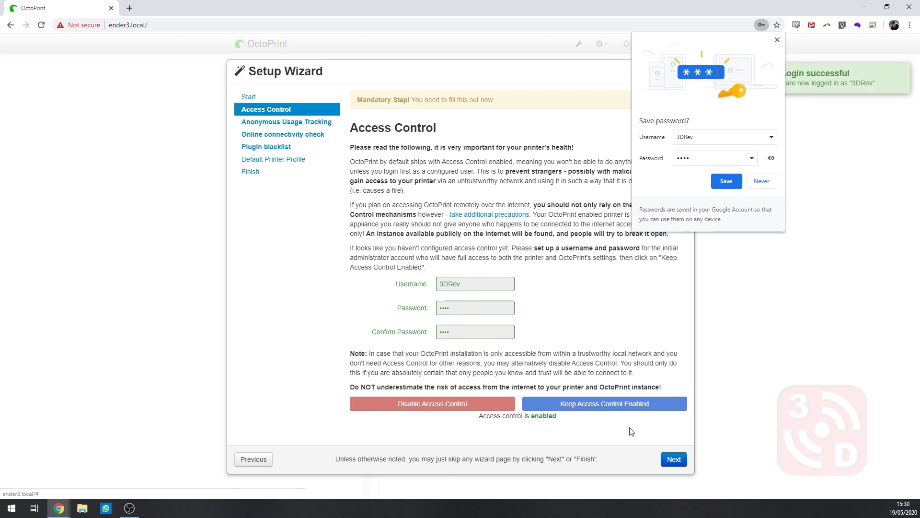
{"action": "left_click", "coordinate": [778, 40]}
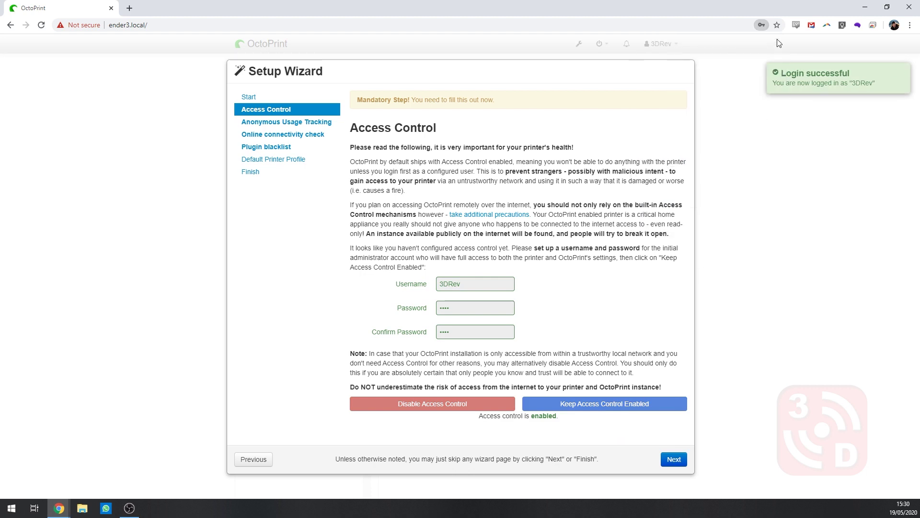
Step: Enable anonymous usage tracking, the online connectivity check and plugin blacklist processing
{"action": "left_click", "coordinate": [674, 460]}
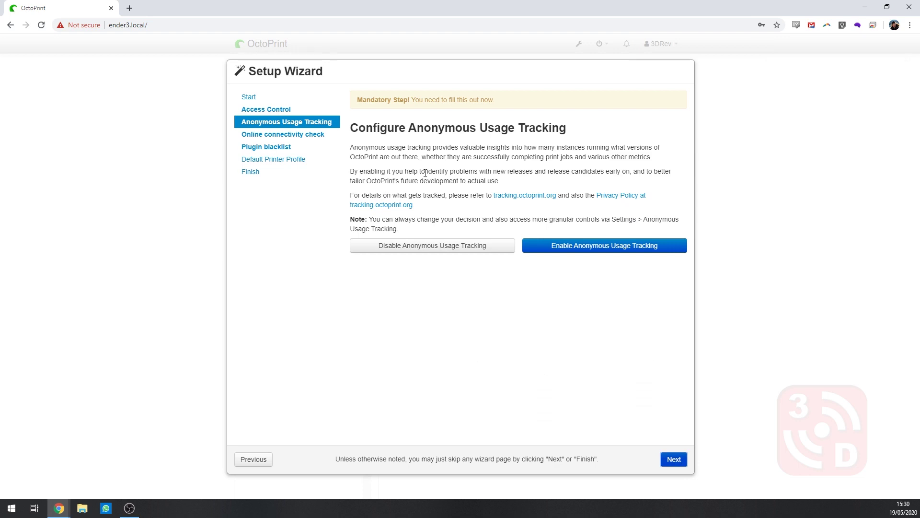
{"action": "left_click", "coordinate": [587, 251]}
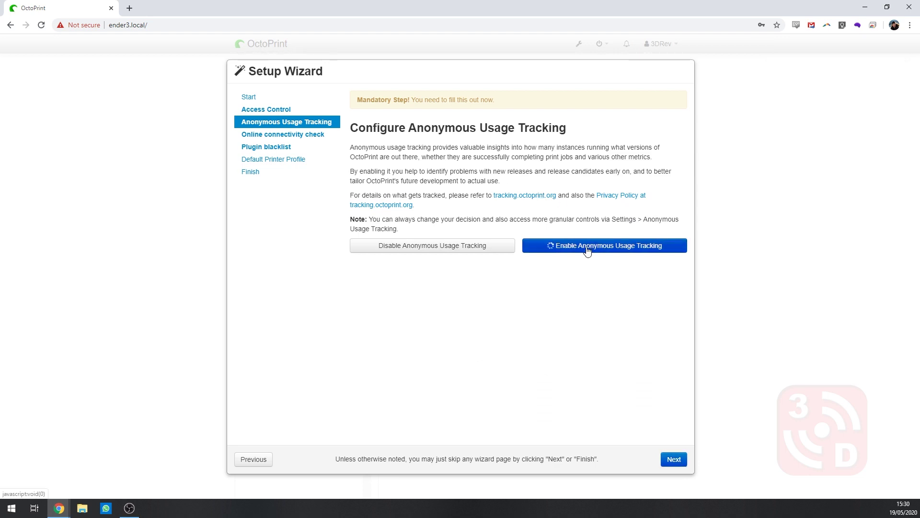
{"action": "left_click", "coordinate": [674, 460]}
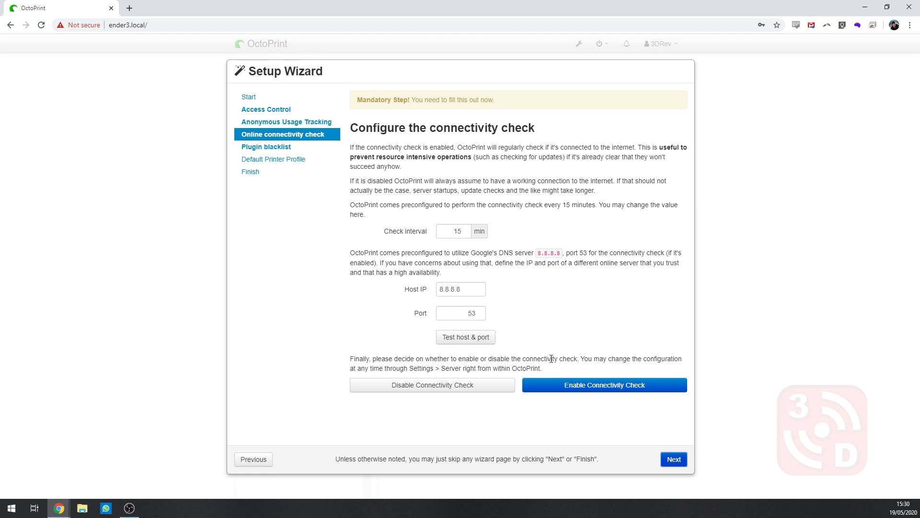
{"action": "left_click", "coordinate": [548, 387]}
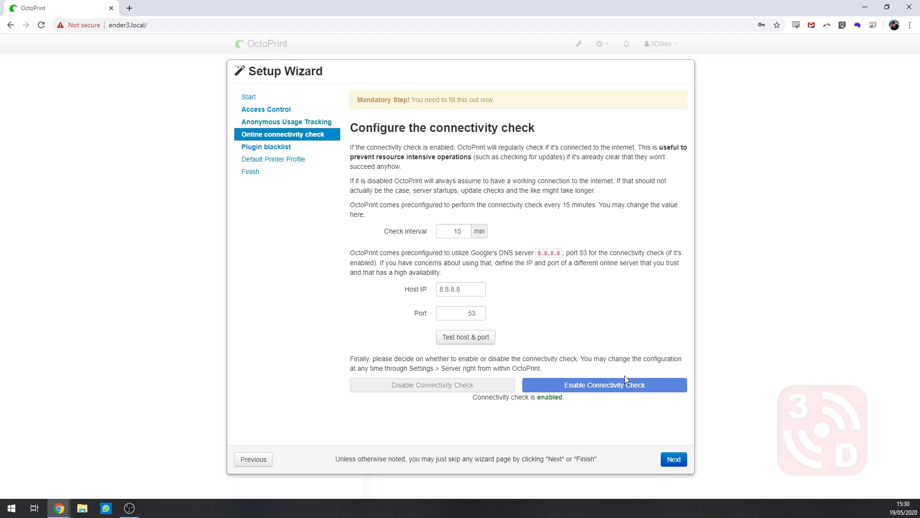
{"action": "left_click", "coordinate": [674, 460]}
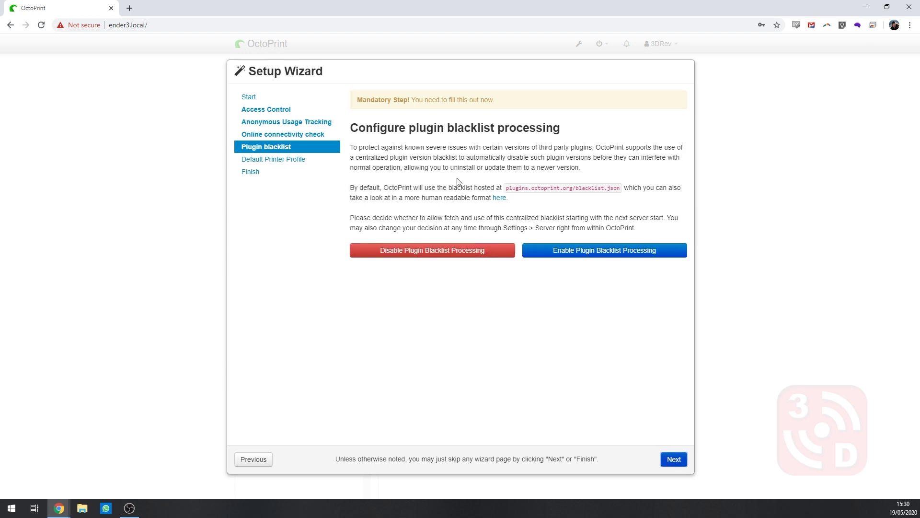
{"action": "left_click", "coordinate": [553, 253]}
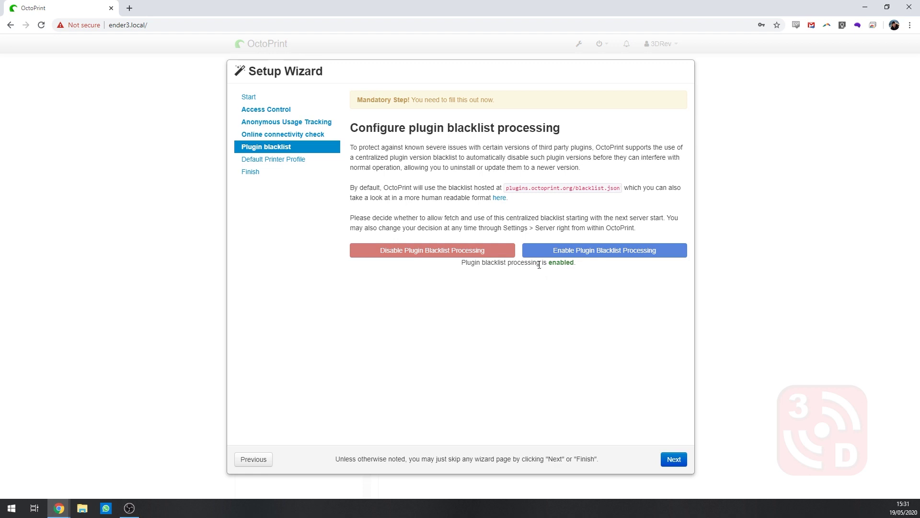
Step: On the printer profile step, replace the Default profile name with Ender
{"action": "left_click", "coordinate": [674, 460]}
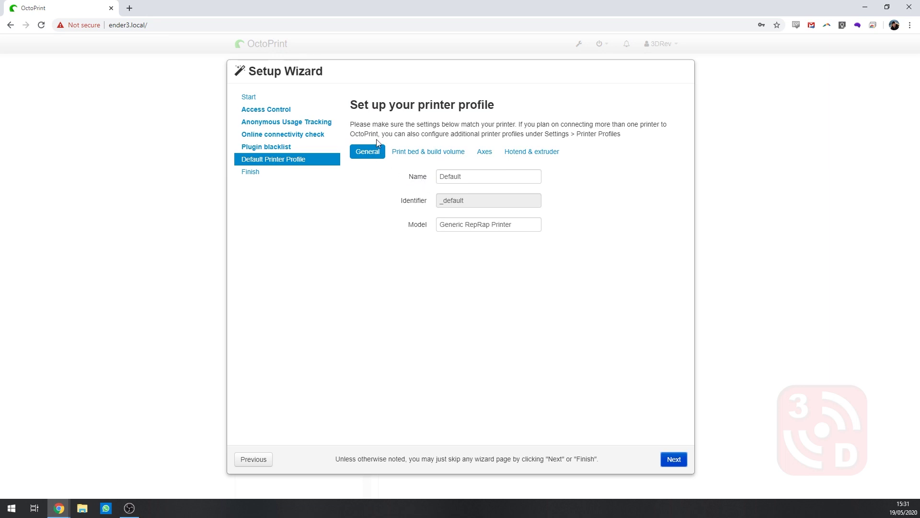
{"action": "double_click", "coordinate": [472, 180]}
{"action": "type", "text": "Ender3"}
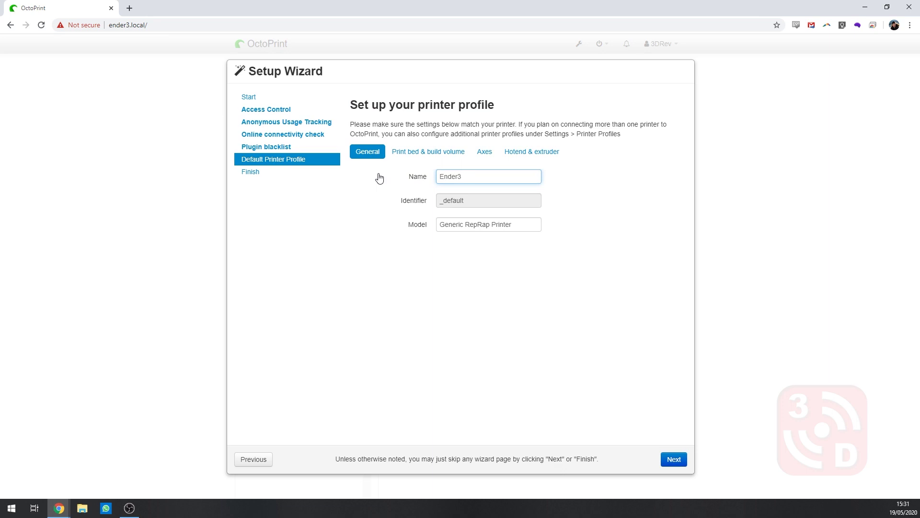
Step: Review the Ender3 profile's bed (200 mm width), axes and hotend settings, then finish
{"action": "left_click", "coordinate": [408, 152]}
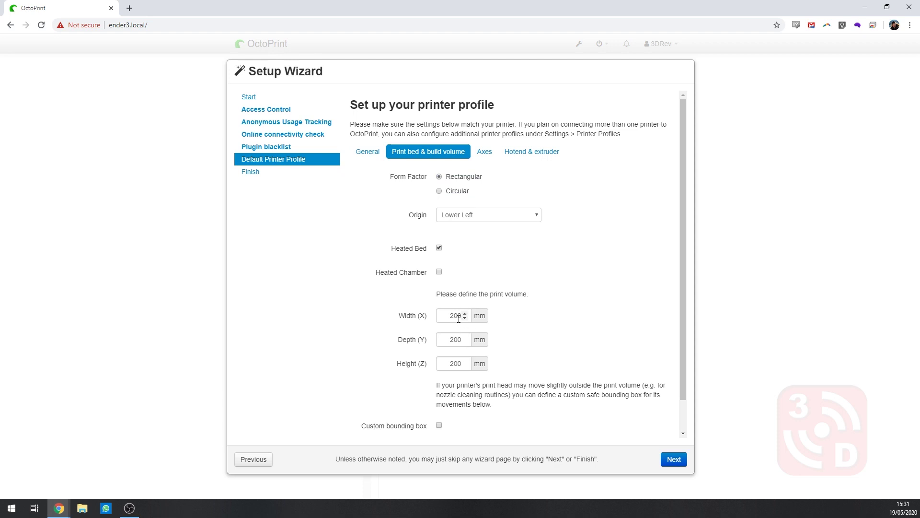
{"action": "left_click_drag", "start_coordinate": [453, 317], "coordinate": [465, 320]}
{"action": "left_click", "coordinate": [475, 269]}
{"action": "left_click", "coordinate": [486, 155]}
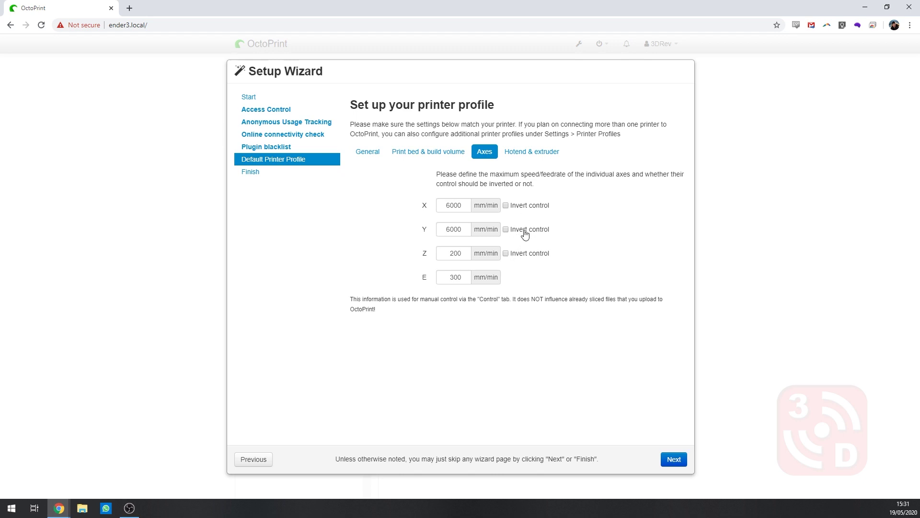
{"action": "left_click", "coordinate": [534, 154]}
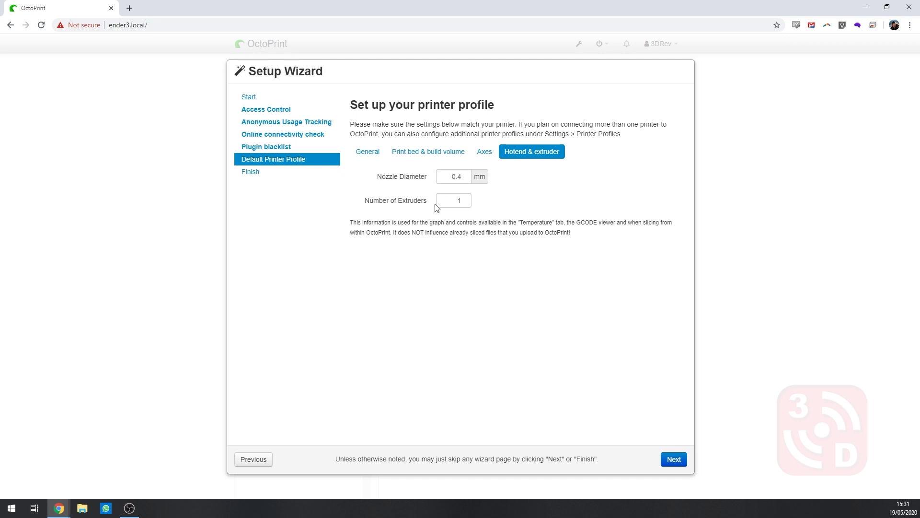
{"action": "left_click", "coordinate": [673, 459]}
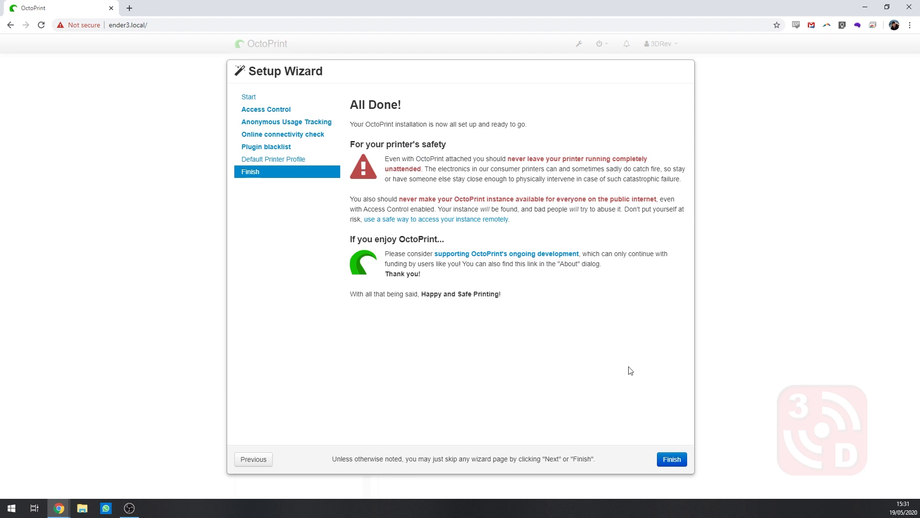
Step: Finish the setup wizard and bring up OctoPrint's Settings
{"action": "left_click", "coordinate": [672, 459]}
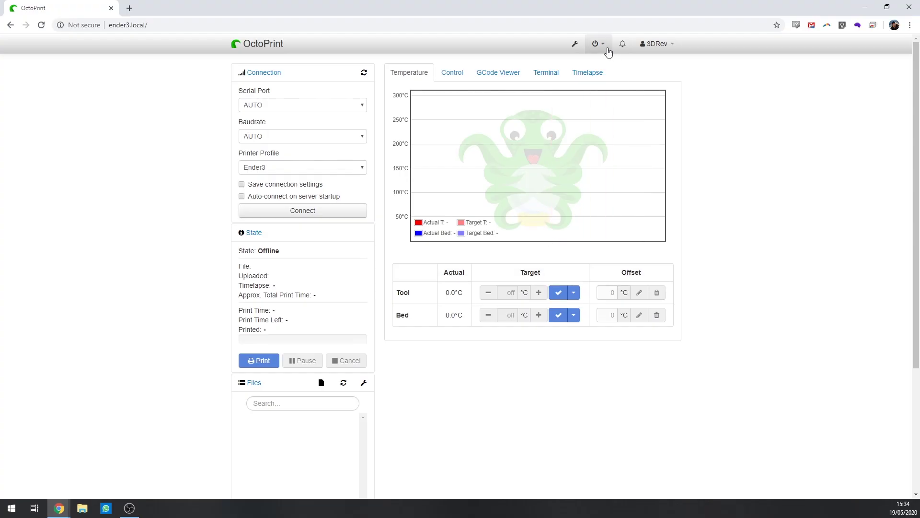
{"action": "left_click", "coordinate": [607, 46]}
{"action": "left_click", "coordinate": [575, 43]}
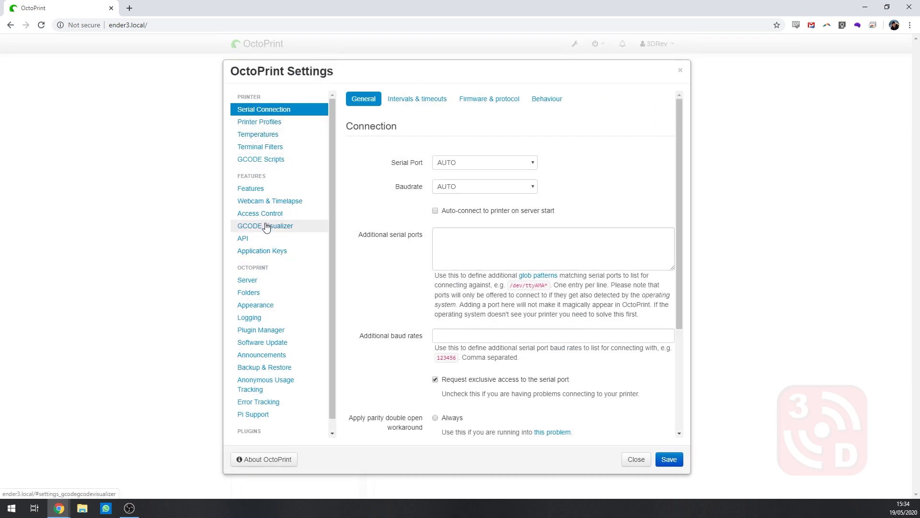
Step: Update OctoPrint from 1.3.12 to 1.4.0 in Software Update and reload the interface
{"action": "scroll", "coordinate": [276, 321], "scroll_direction": "down", "scroll_amount": 1}
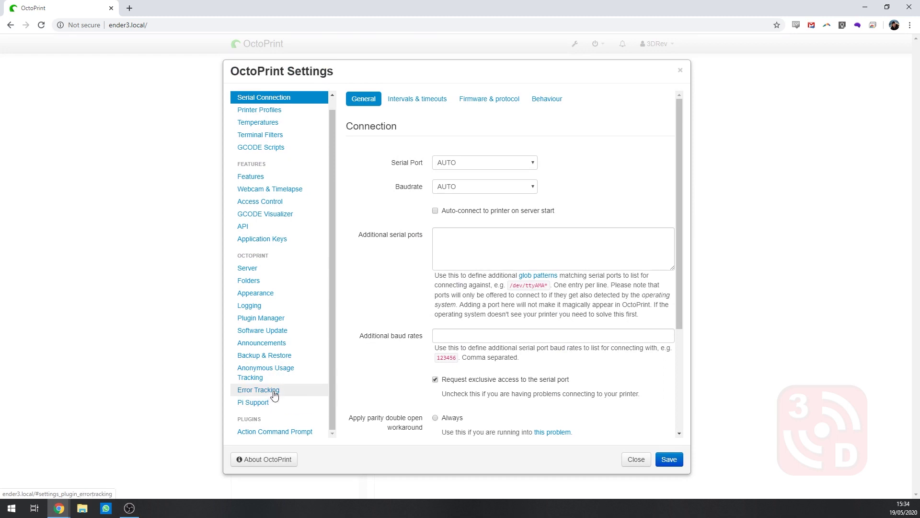
{"action": "left_click", "coordinate": [278, 333]}
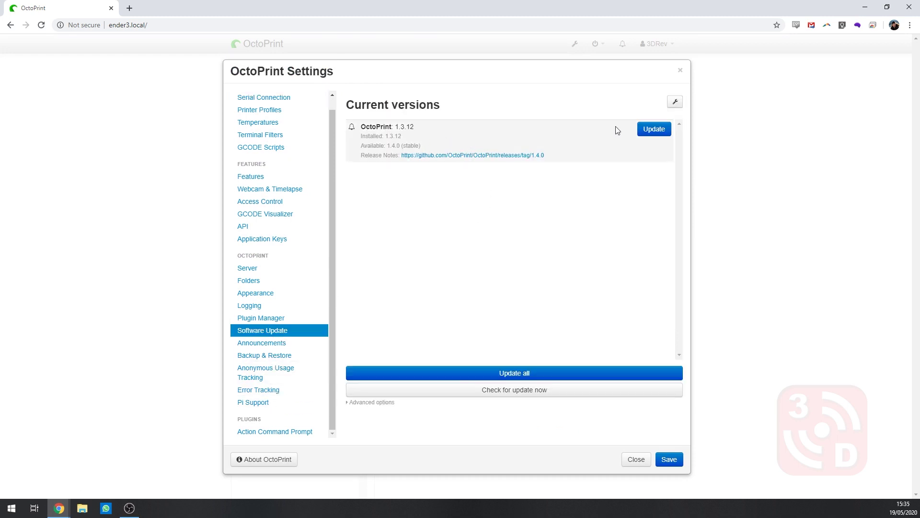
{"action": "left_click", "coordinate": [655, 128]}
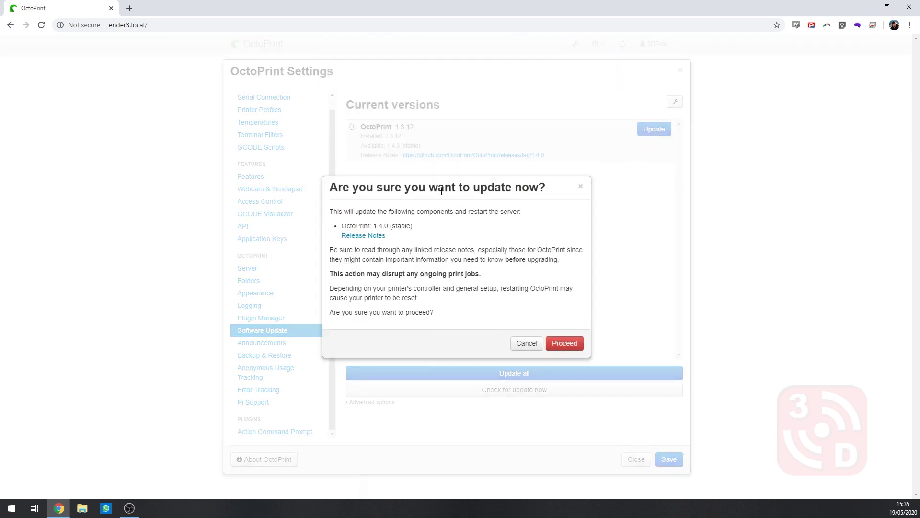
{"action": "left_click_drag", "start_coordinate": [407, 227], "coordinate": [394, 233]}
{"action": "left_click", "coordinate": [574, 349]}
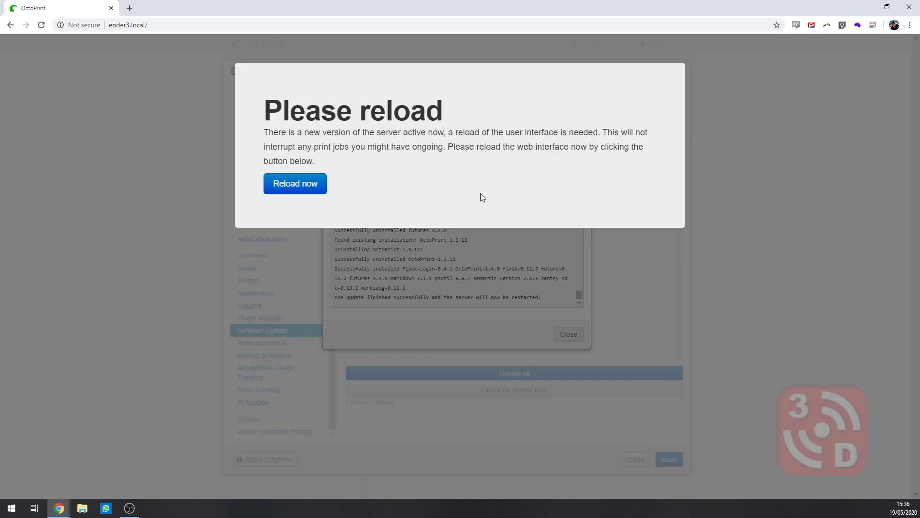
{"action": "left_click", "coordinate": [311, 186]}
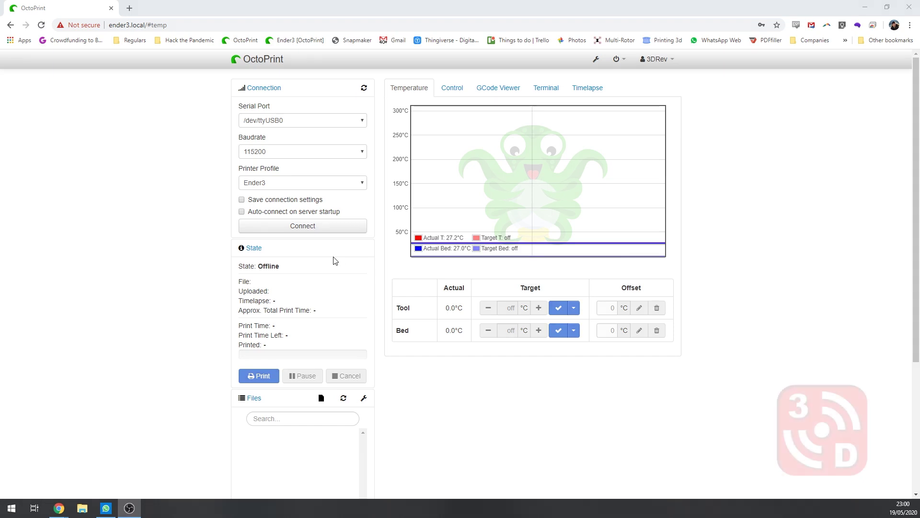
Step: Upload Doormate.gcode from the Desktop into OctoPrint's file list
{"action": "scroll", "coordinate": [336, 254], "scroll_direction": "down", "scroll_amount": 4}
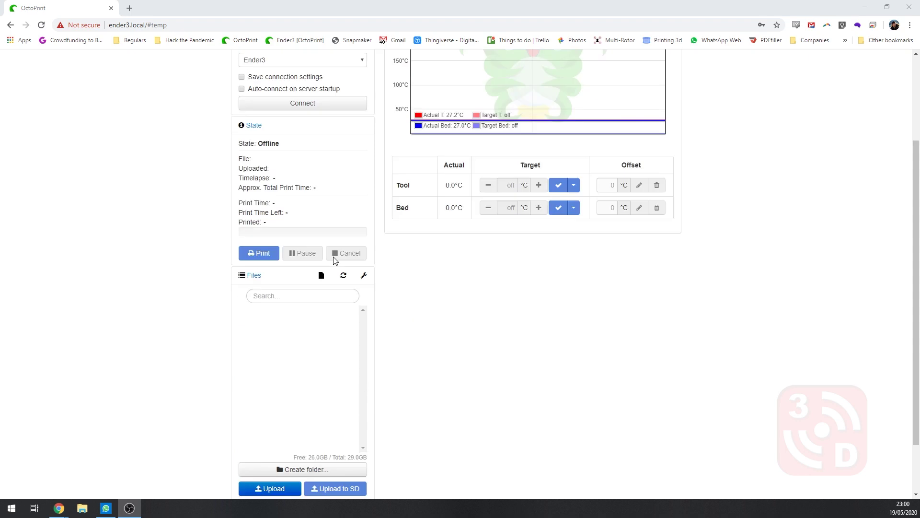
{"action": "left_click", "coordinate": [287, 425]}
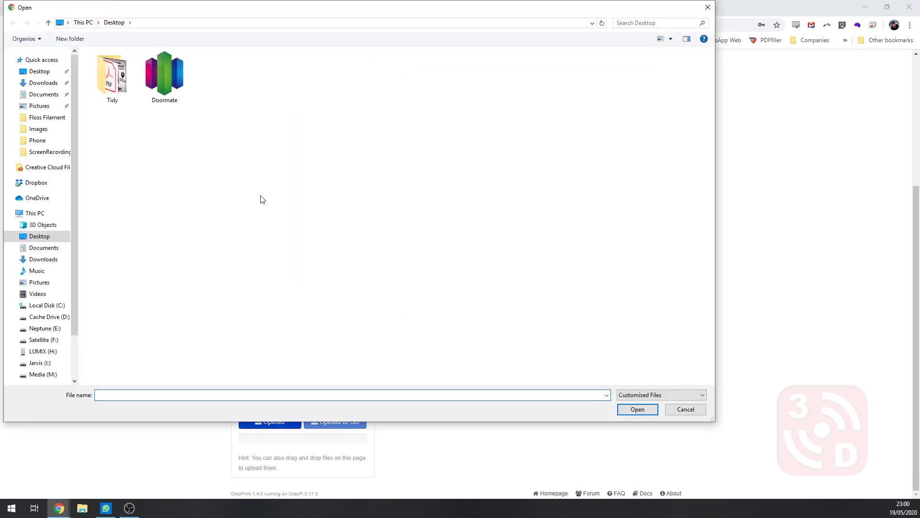
{"action": "left_click", "coordinate": [164, 76]}
{"action": "left_click", "coordinate": [636, 413]}
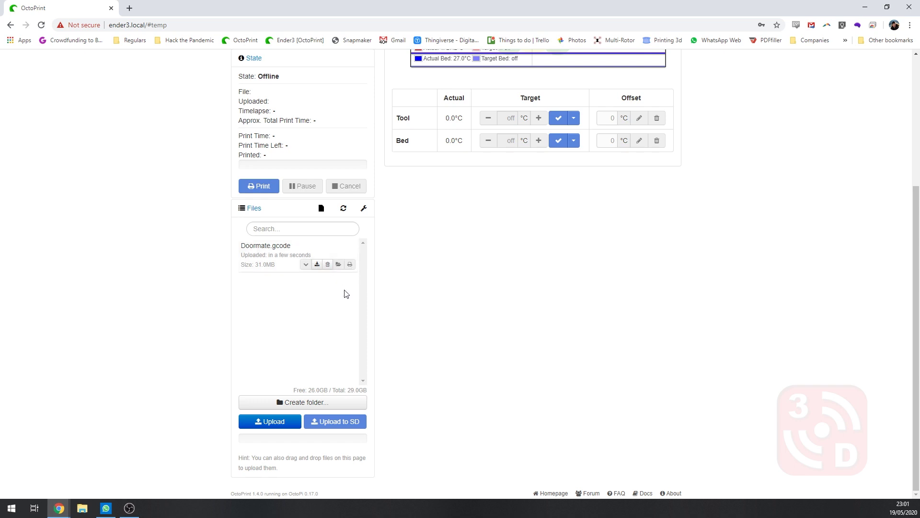
{"action": "scroll", "coordinate": [367, 278], "scroll_direction": "up", "scroll_amount": 4}
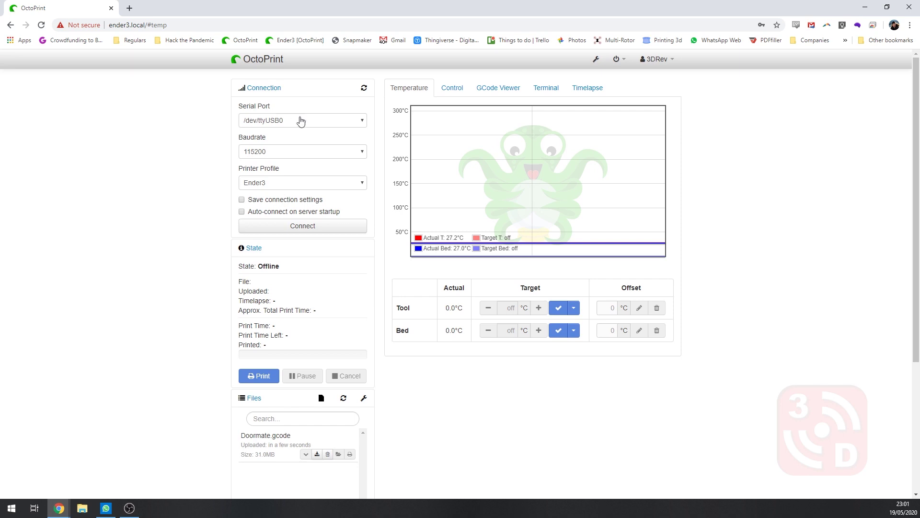
Step: Connect using /dev/ttyUSB0, 115200 baud and the Ender3 profile, with auto-connect on startup
{"action": "left_click", "coordinate": [365, 121]}
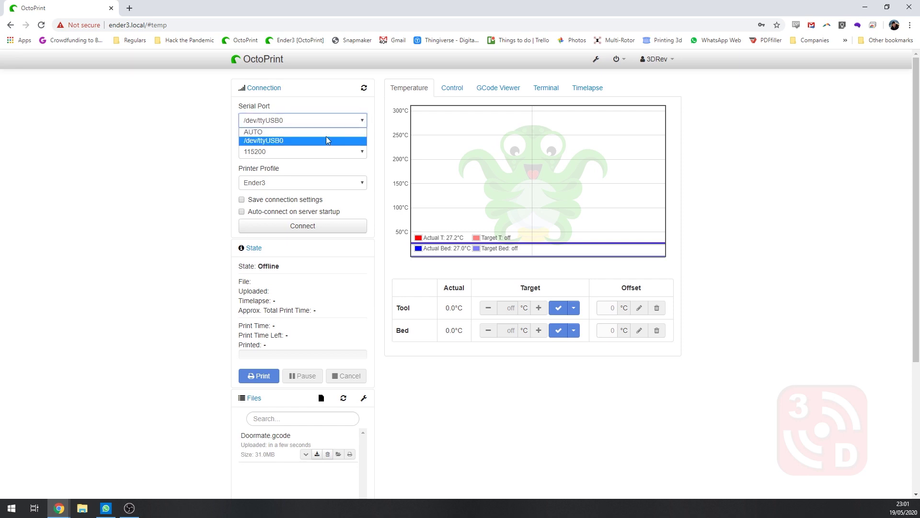
{"action": "left_click", "coordinate": [214, 129]}
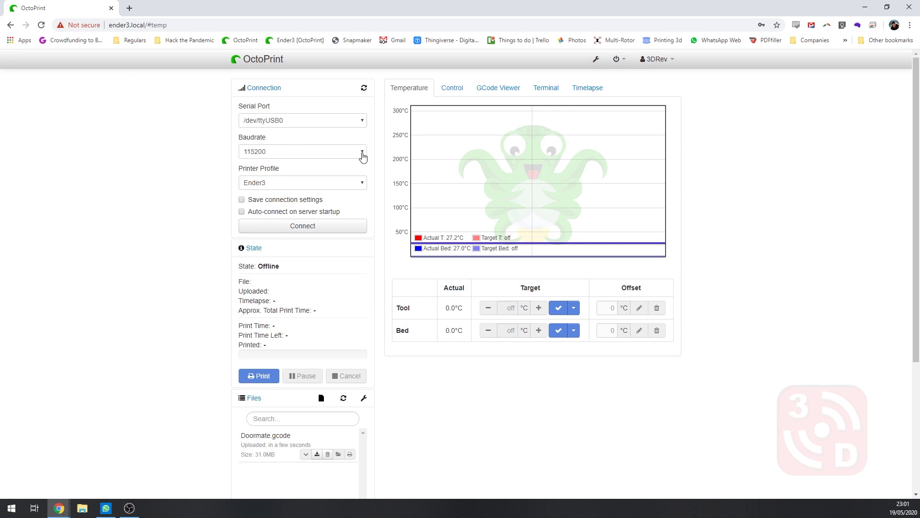
{"action": "left_click", "coordinate": [363, 156]}
{"action": "left_click", "coordinate": [363, 154]}
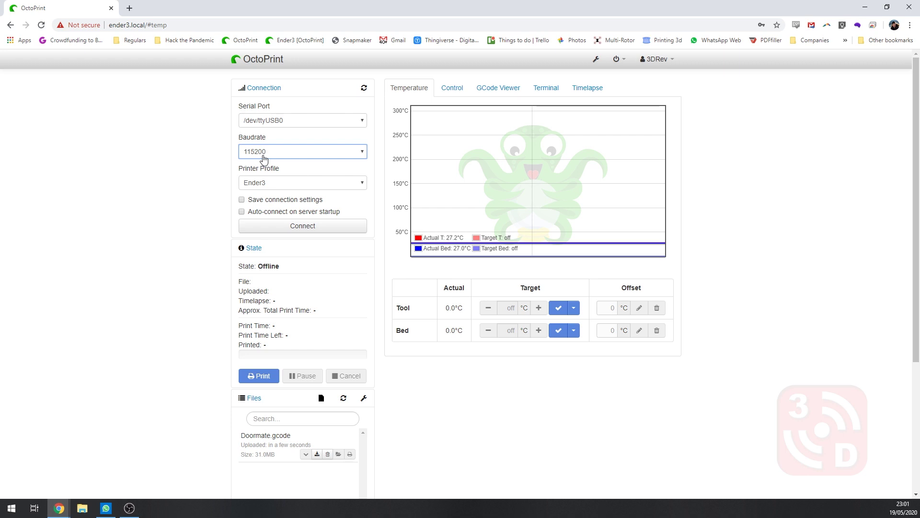
{"action": "left_click", "coordinate": [361, 185]}
{"action": "left_click", "coordinate": [362, 186]}
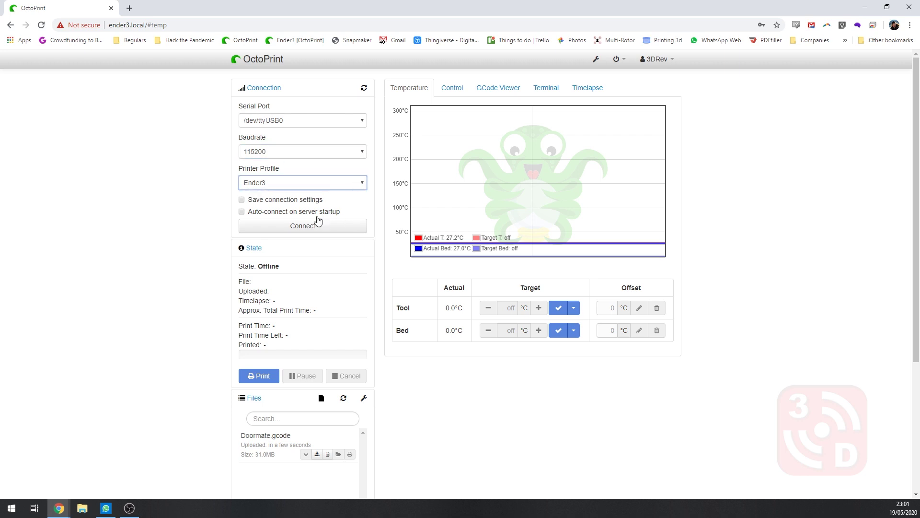
{"action": "left_click", "coordinate": [241, 213]}
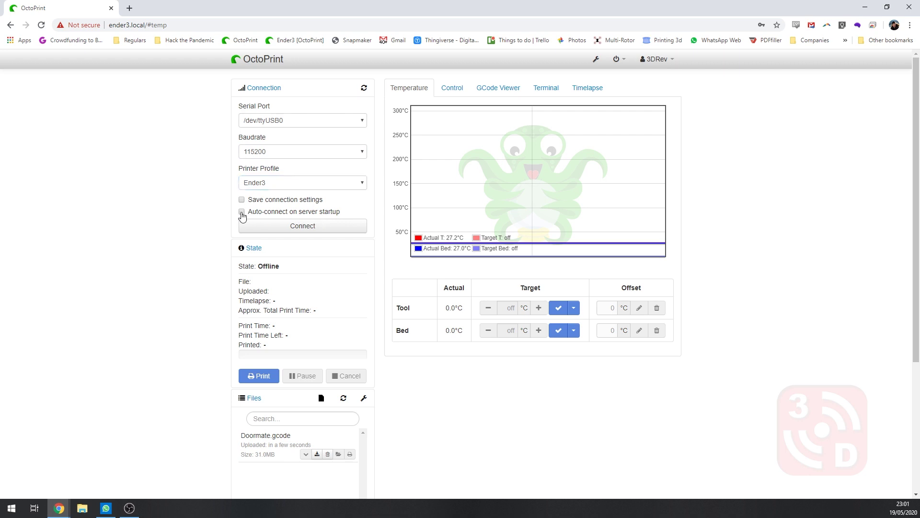
{"action": "left_click", "coordinate": [305, 226]}
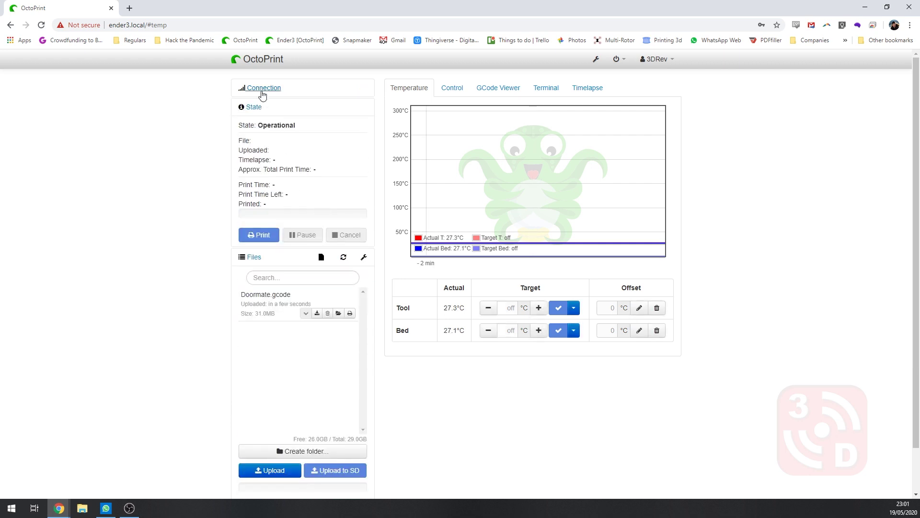
{"action": "left_click", "coordinate": [263, 88]}
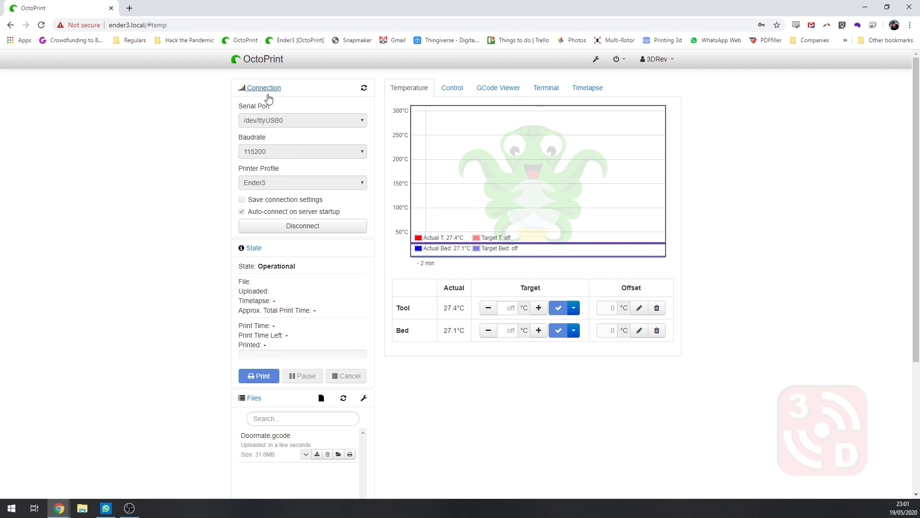
{"action": "left_click", "coordinate": [265, 88]}
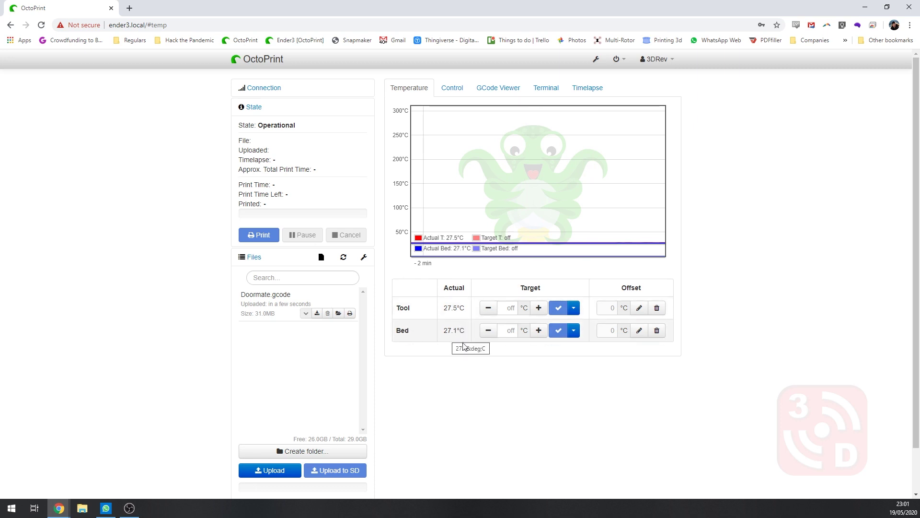
Step: Set the hotend target to 200°C, switch it off again, and show the Control tab
{"action": "left_click", "coordinate": [508, 310]}
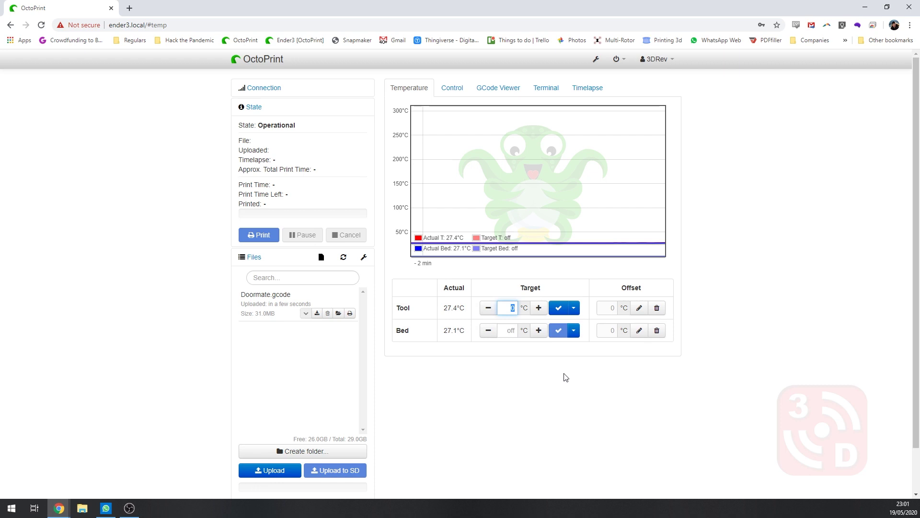
{"action": "type", "text": "200"}
{"action": "key", "text": "Return"}
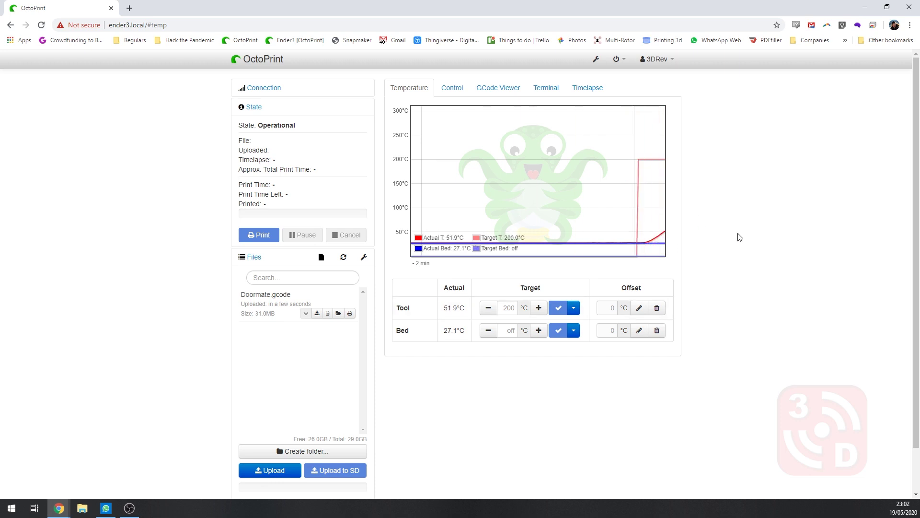
{"action": "left_click", "coordinate": [507, 308]}
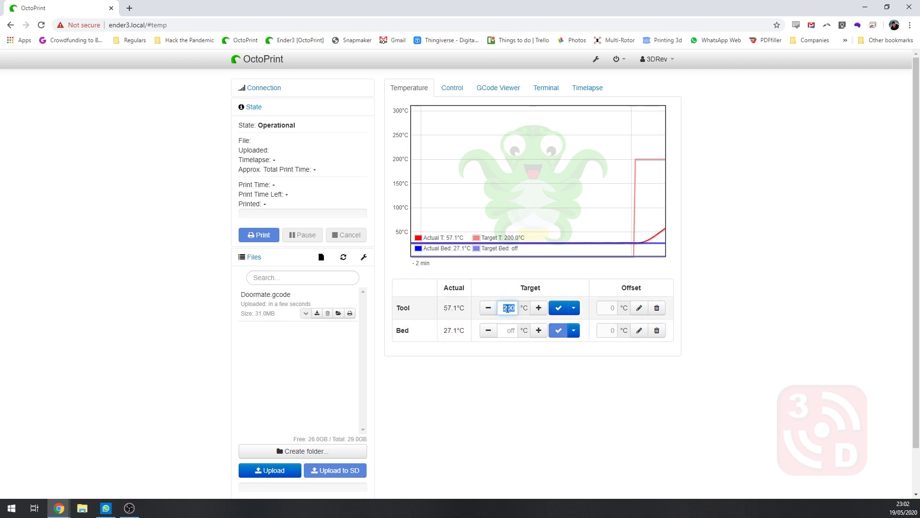
{"action": "left_click", "coordinate": [559, 309]}
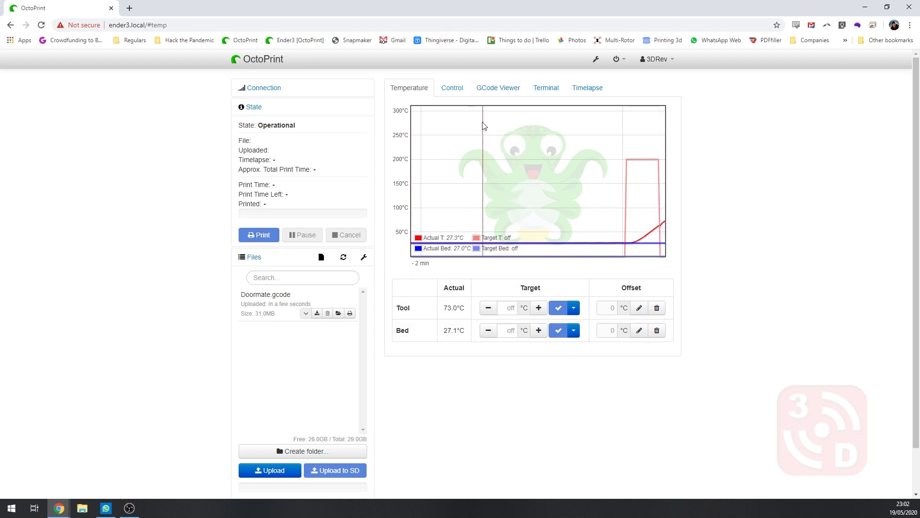
{"action": "left_click", "coordinate": [451, 89]}
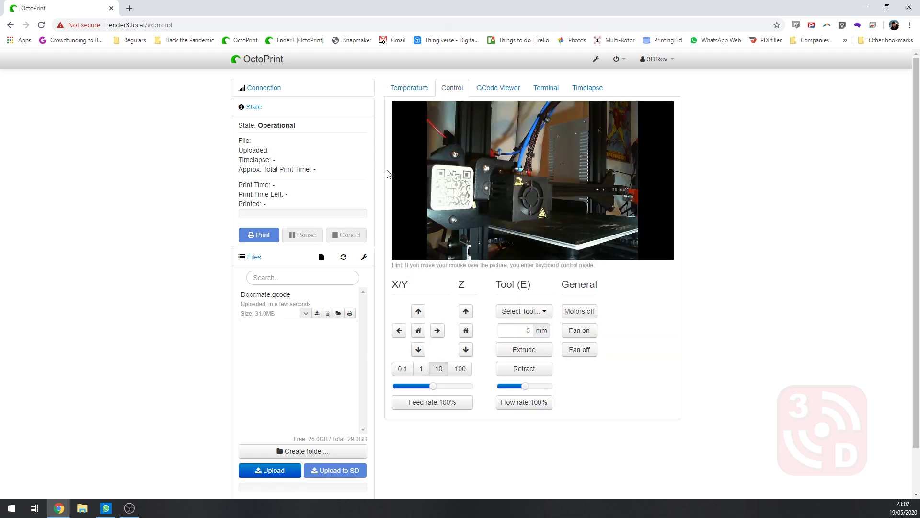
Step: Jog the head up in Z and right in X, then toggle the fan off, on, off
{"action": "left_click", "coordinate": [465, 313]}
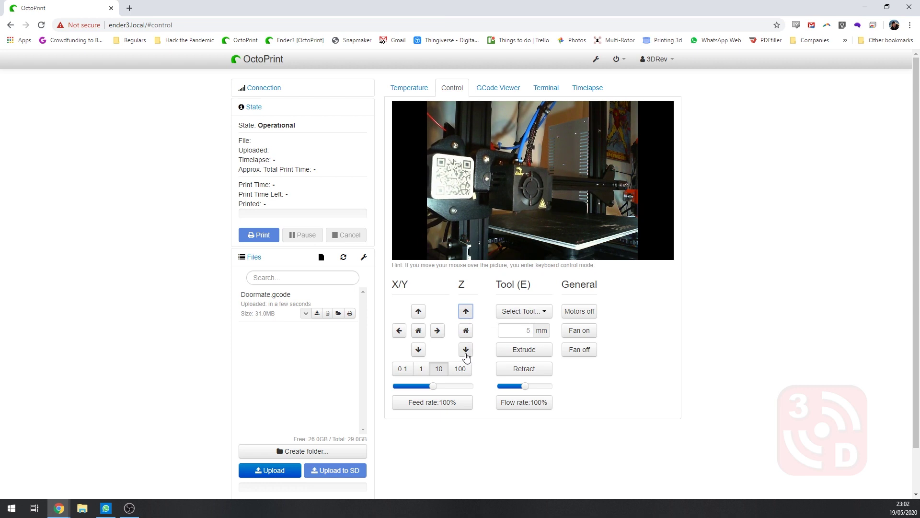
{"action": "left_click", "coordinate": [437, 332]}
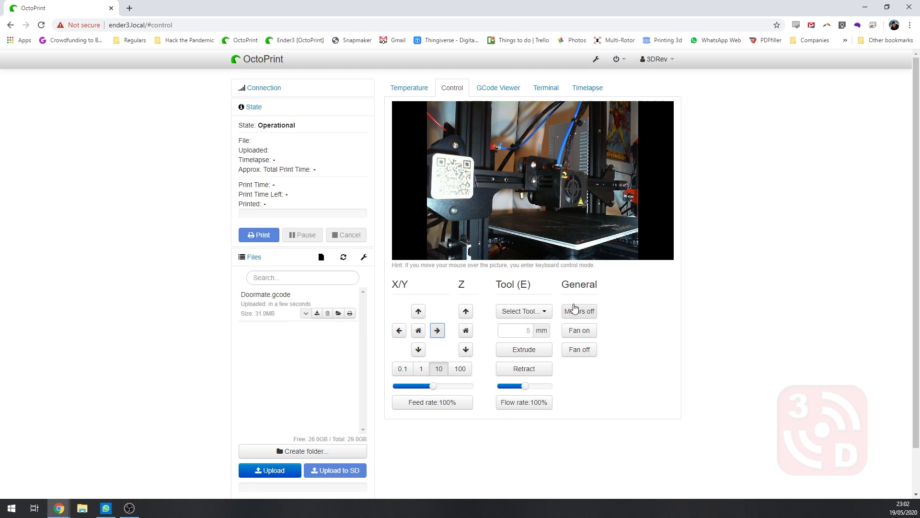
{"action": "left_click", "coordinate": [581, 351]}
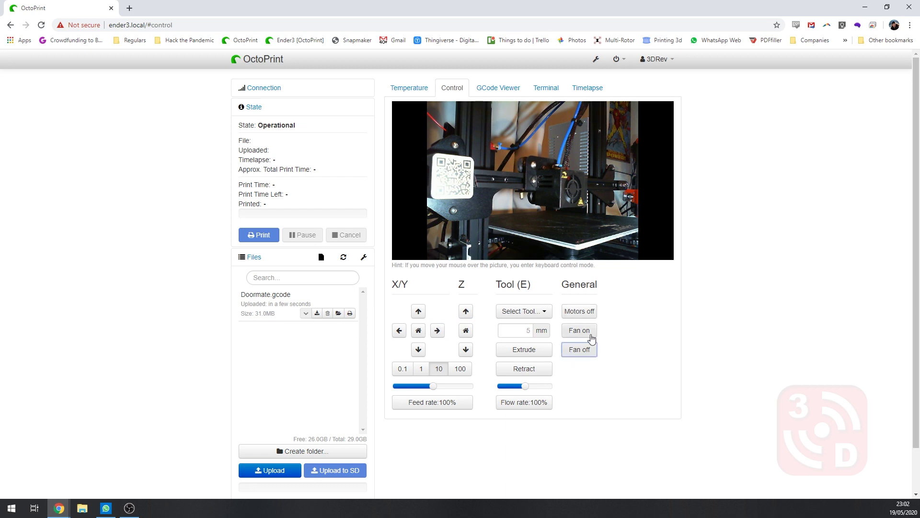
{"action": "left_click", "coordinate": [592, 337]}
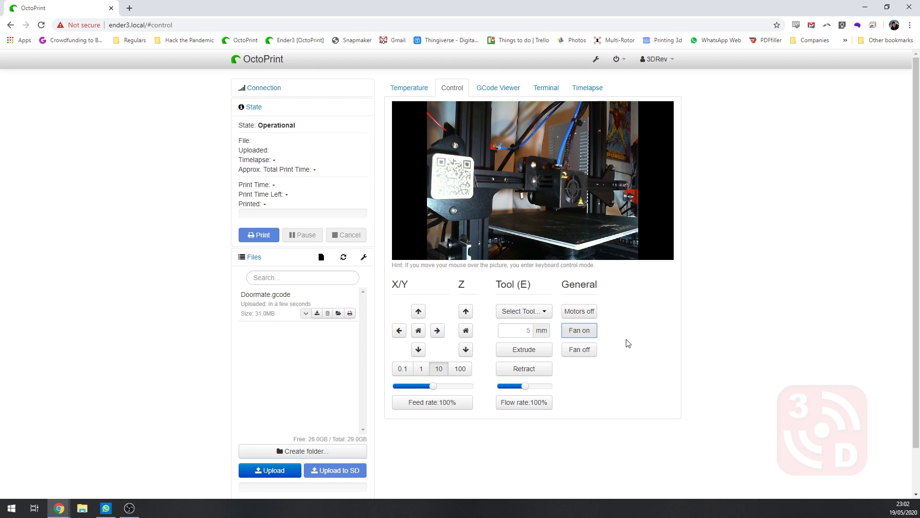
{"action": "left_click", "coordinate": [591, 353]}
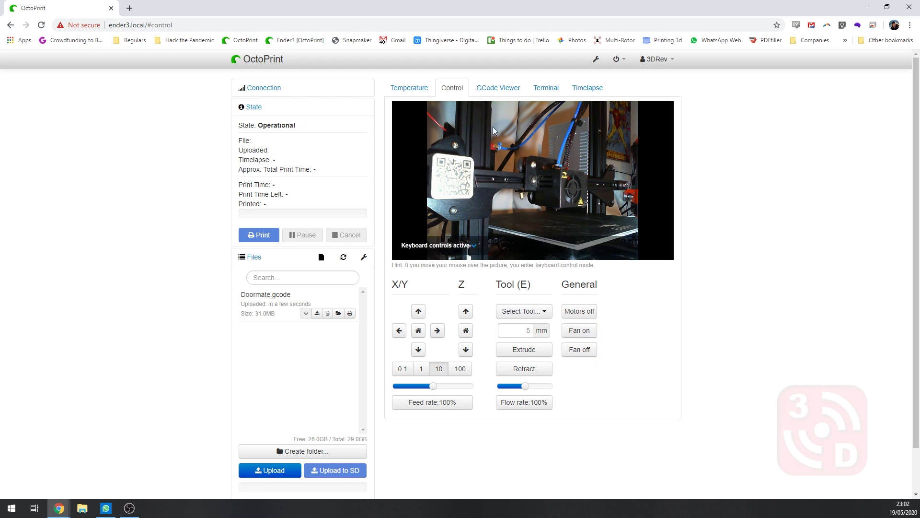
Step: In the Terminal, type an M106 command and then clear it without sending
{"action": "left_click", "coordinate": [506, 87]}
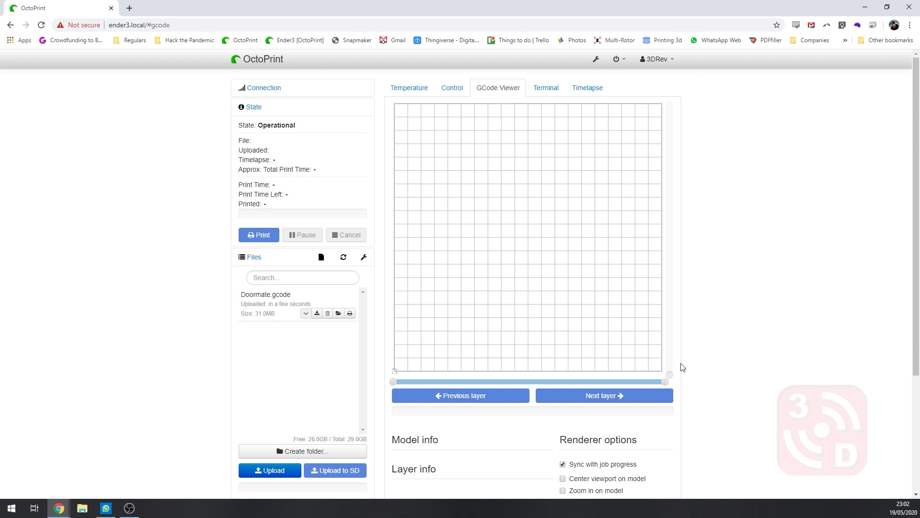
{"action": "left_click", "coordinate": [554, 93]}
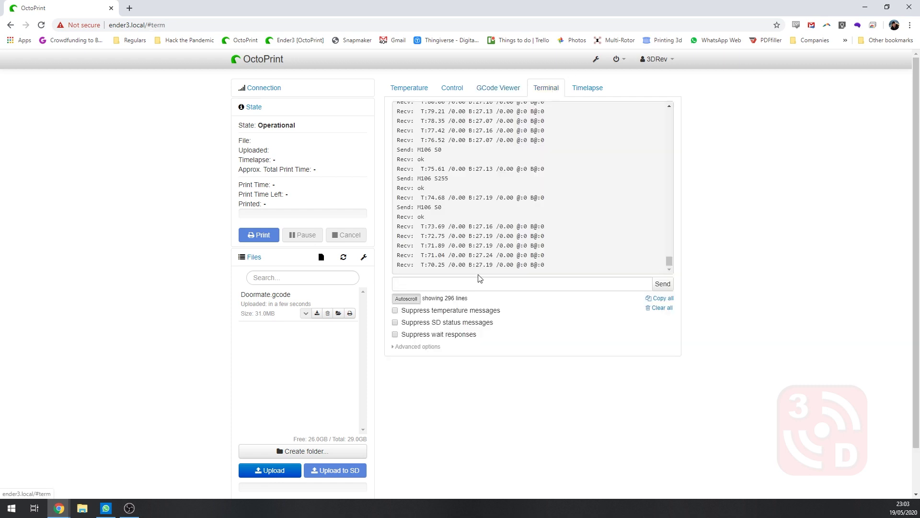
{"action": "left_click", "coordinate": [446, 283]}
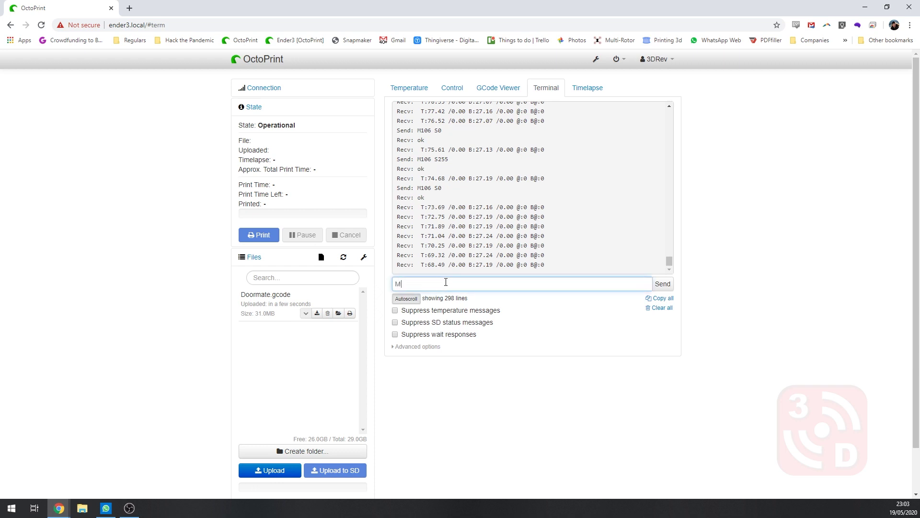
{"action": "type", "text": "M106"}
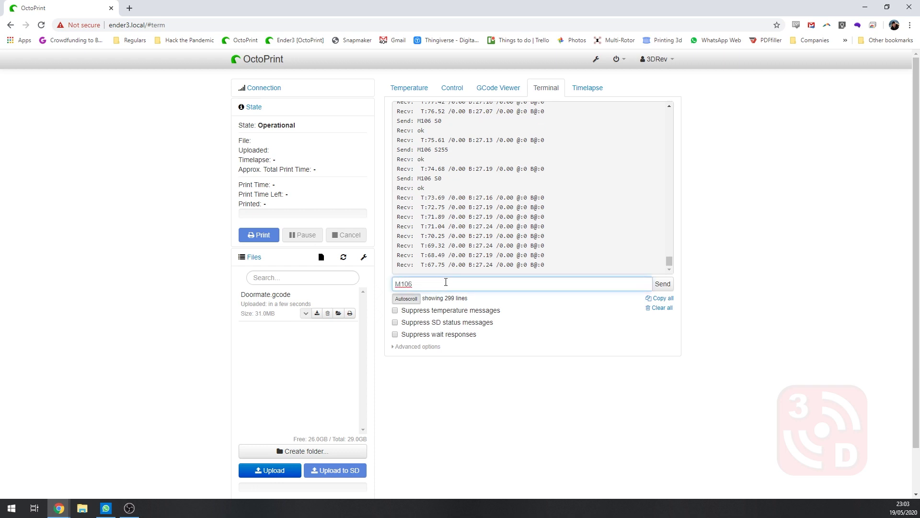
{"action": "key", "text": "BackSpace"}
{"action": "key", "text": "BackSpace"}
{"action": "key", "text": "BackSpace"}
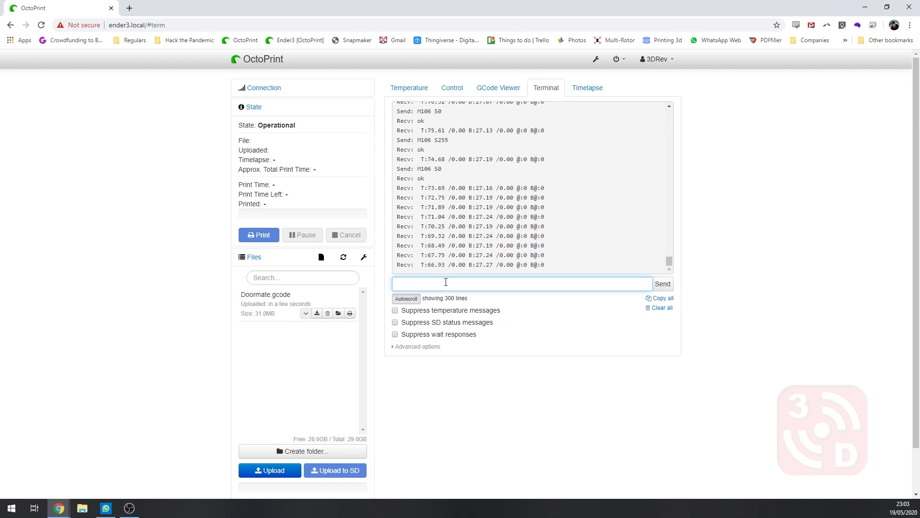
Step: Choose On Z Change as the Timelapse Mode in the timelapse settings
{"action": "left_click", "coordinate": [590, 90]}
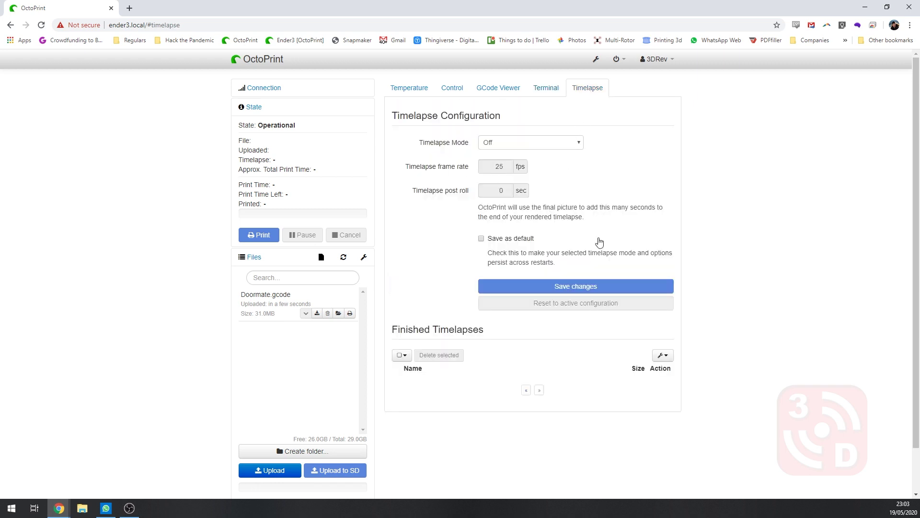
{"action": "left_click", "coordinate": [551, 145]}
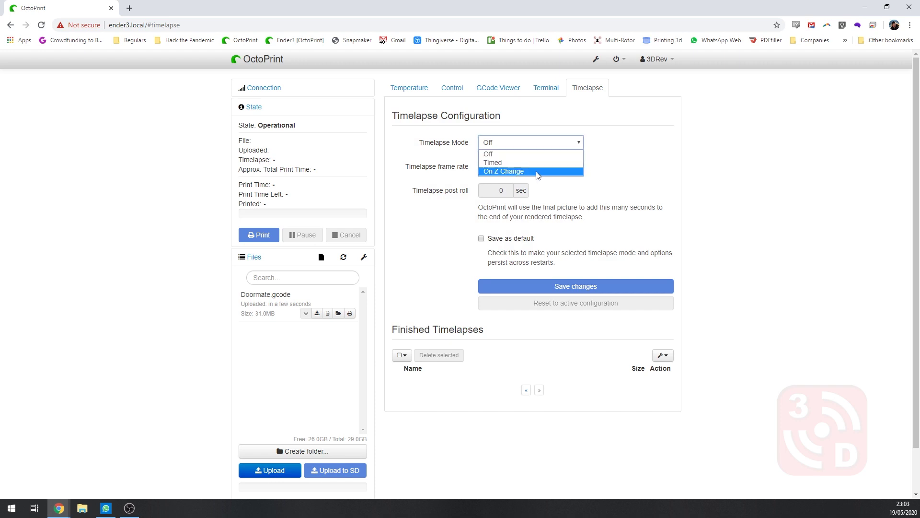
{"action": "left_click", "coordinate": [538, 171]}
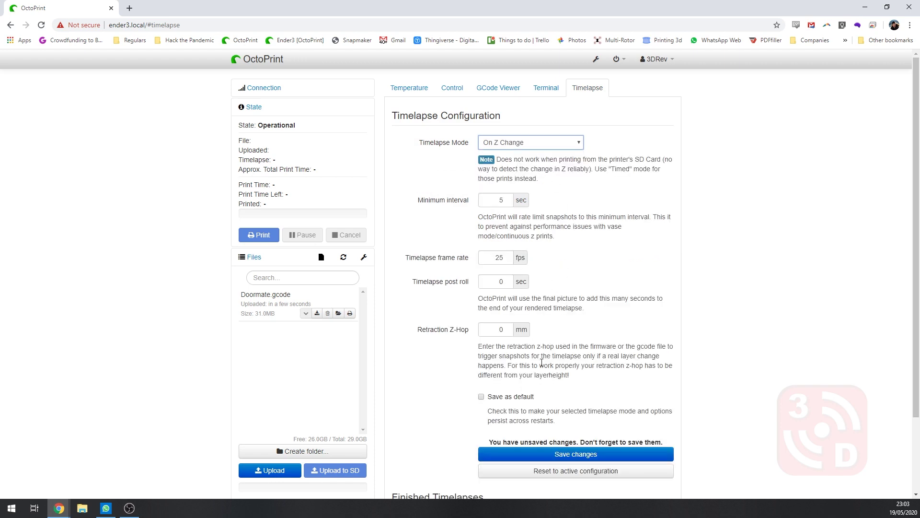
Step: Back on the Temperature view, load Doormate.gcode and start printing it
{"action": "left_click", "coordinate": [416, 90]}
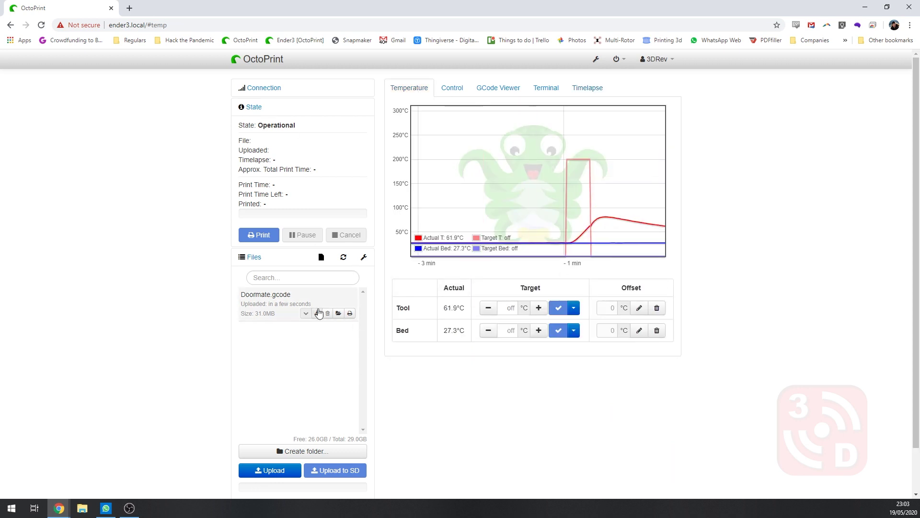
{"action": "left_click", "coordinate": [340, 315]}
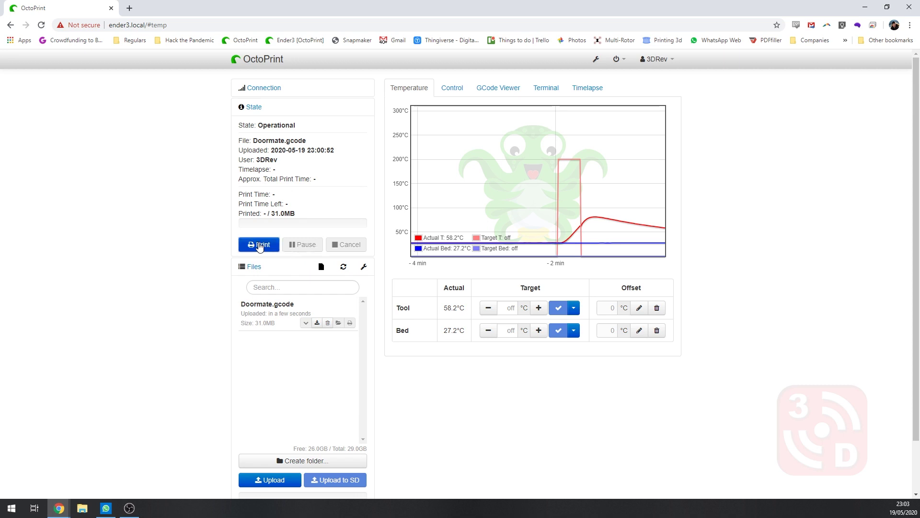
{"action": "left_click", "coordinate": [259, 245]}
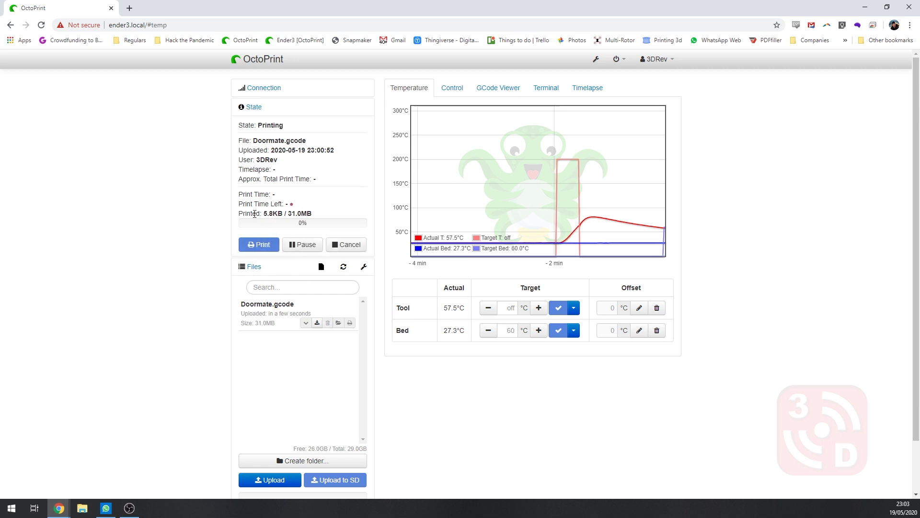